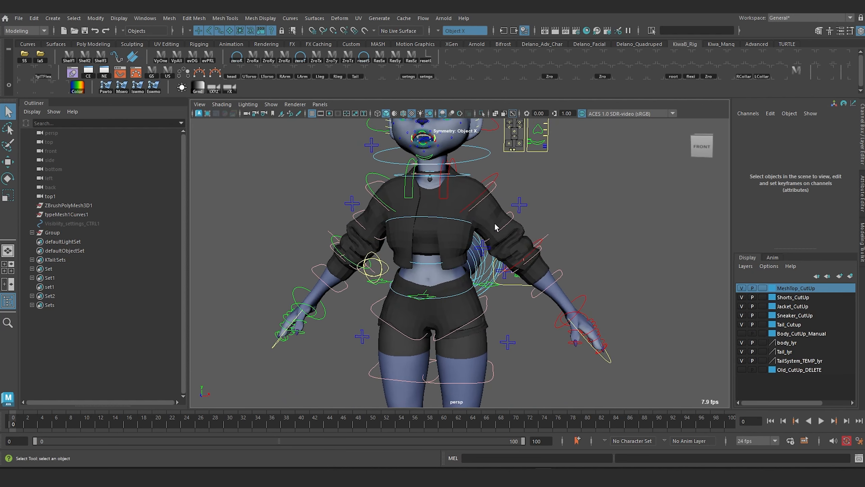
Step: Isolate the character's body mesh in the viewport and clear the selection to show its shading
{"action": "scroll", "coordinate": [438, 256], "scroll_direction": "down", "scroll_amount": 2}
{"action": "left_click_drag", "start_coordinate": [438, 256], "coordinate": [407, 160], "text": "alt"}
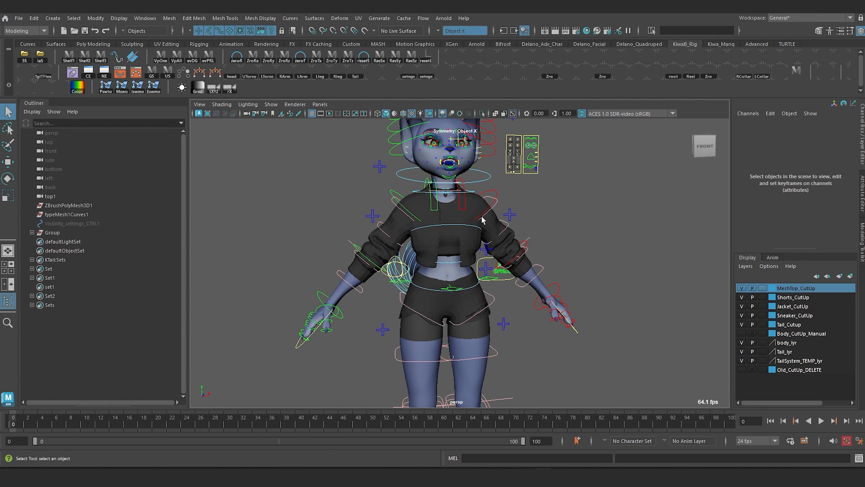
{"action": "left_click_drag", "start_coordinate": [498, 263], "coordinate": [457, 270], "text": "alt"}
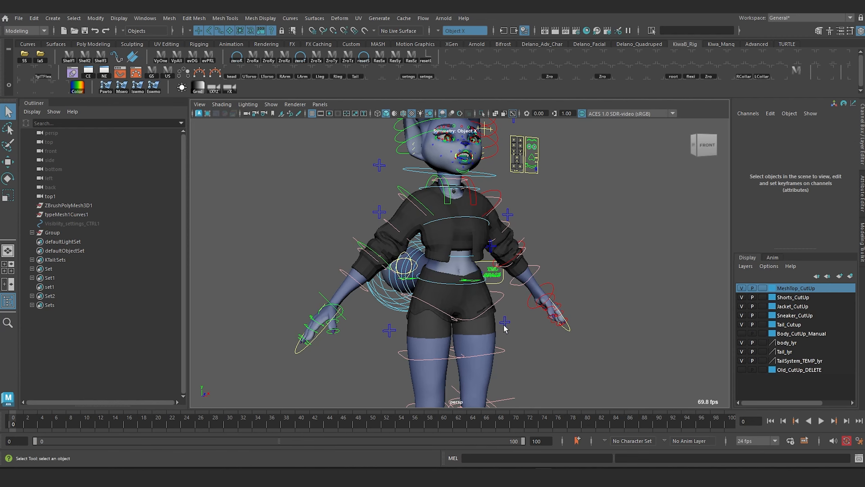
{"action": "left_click", "coordinate": [429, 350]}
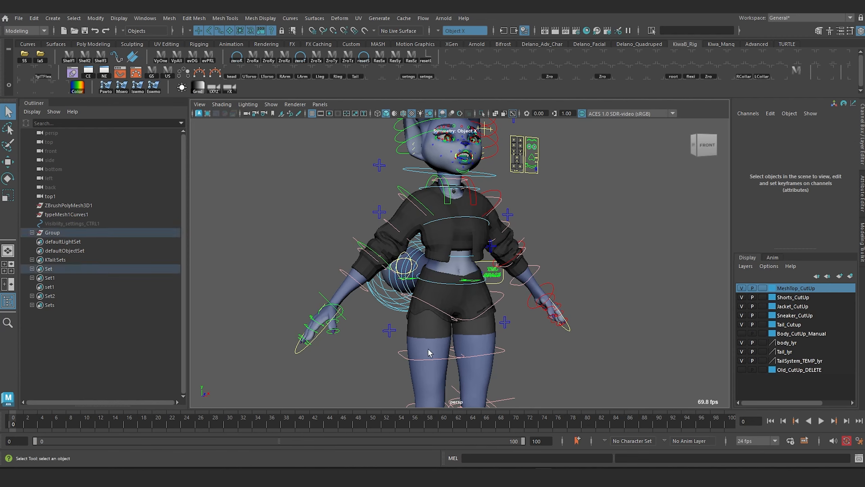
{"action": "left_click_drag", "start_coordinate": [432, 296], "coordinate": [378, 289], "text": "alt"}
{"action": "left_click", "coordinate": [483, 113]}
{"action": "scroll", "coordinate": [447, 270], "scroll_direction": "up", "scroll_amount": 2}
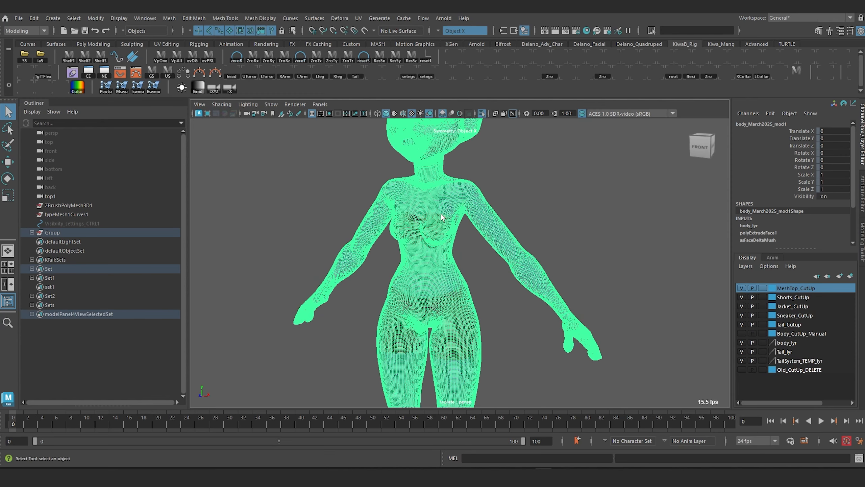
{"action": "left_click", "coordinate": [328, 198]}
{"action": "left_click_drag", "start_coordinate": [329, 201], "coordinate": [481, 293], "text": "alt"}
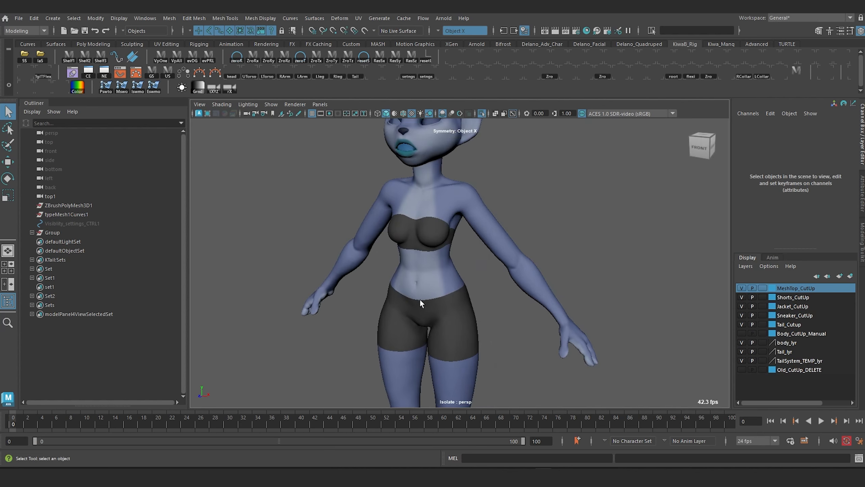
Step: Examine the isolated body mesh and its underwear shading, both as a full figure and close up
{"action": "scroll", "coordinate": [435, 238], "scroll_direction": "down", "scroll_amount": 3}
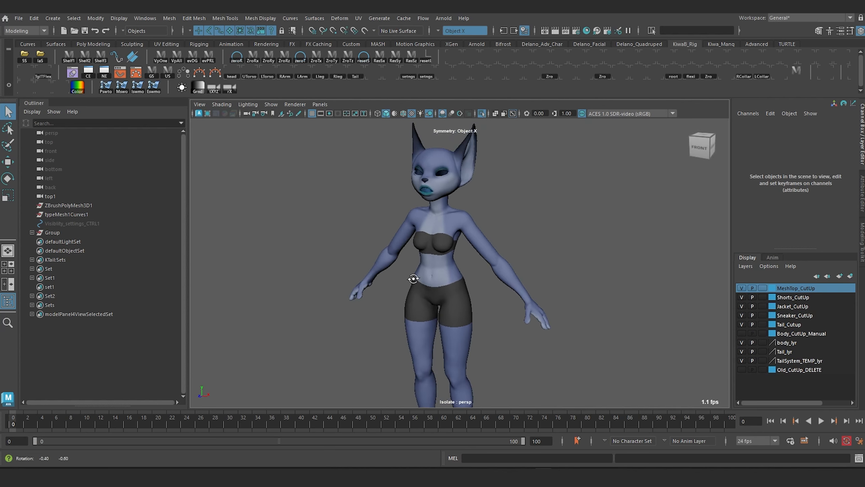
{"action": "left_click_drag", "start_coordinate": [412, 280], "coordinate": [418, 261], "text": "alt"}
{"action": "scroll", "coordinate": [417, 260], "scroll_direction": "up", "scroll_amount": 4}
{"action": "middle_click_drag", "start_coordinate": [405, 233], "coordinate": [432, 293], "text": "alt"}
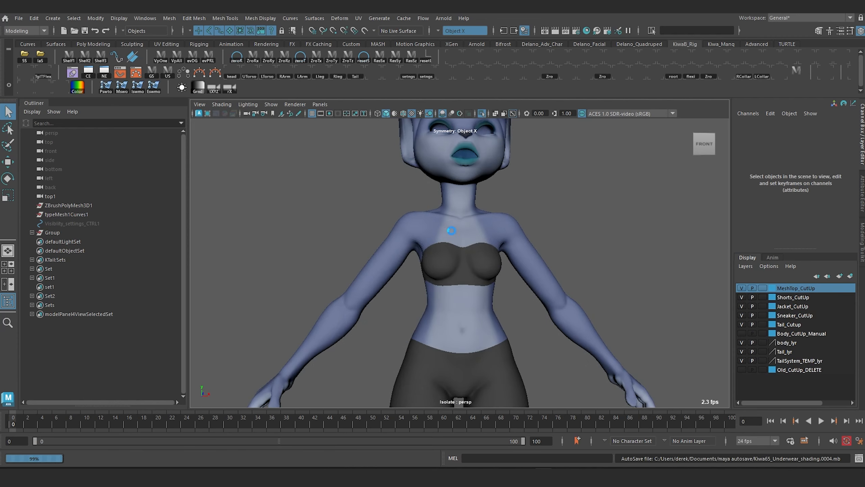
{"action": "scroll", "coordinate": [451, 273], "scroll_direction": "down", "scroll_amount": 2}
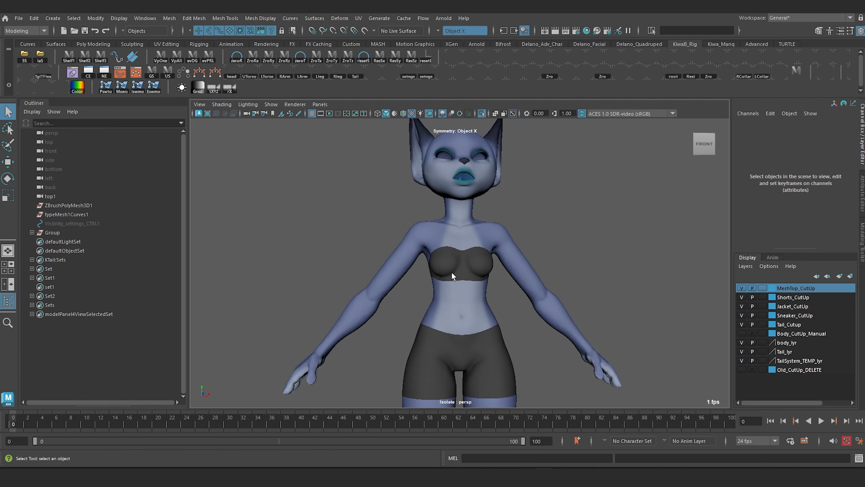
{"action": "scroll", "coordinate": [470, 276], "scroll_direction": "up", "scroll_amount": 2}
{"action": "left_click_drag", "start_coordinate": [471, 276], "coordinate": [273, 310], "text": "alt"}
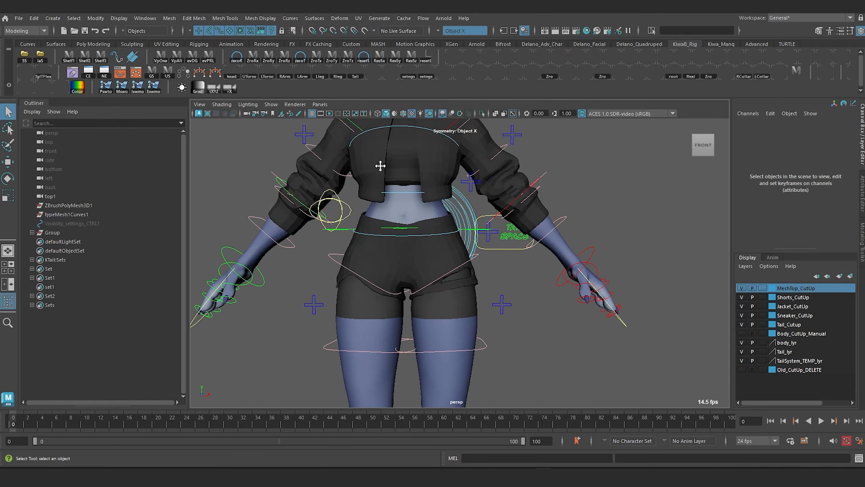
Step: Hide the body_lyr display layer and show the Old_CutUp_DELETE layer
{"action": "middle_click_drag", "start_coordinate": [380, 166], "coordinate": [418, 285], "text": "alt"}
{"action": "scroll", "coordinate": [434, 254], "scroll_direction": "down", "scroll_amount": 3}
{"action": "scroll", "coordinate": [450, 247], "scroll_direction": "up", "scroll_amount": 3}
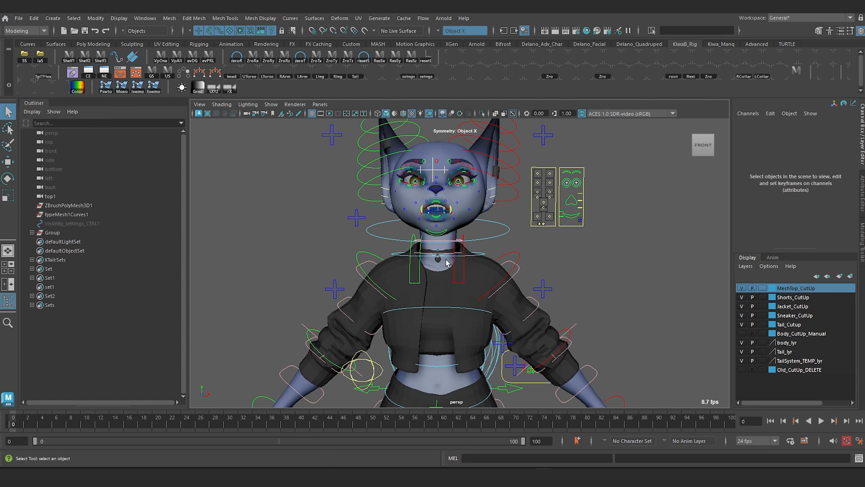
{"action": "left_click_drag", "start_coordinate": [446, 262], "coordinate": [457, 257], "text": "alt"}
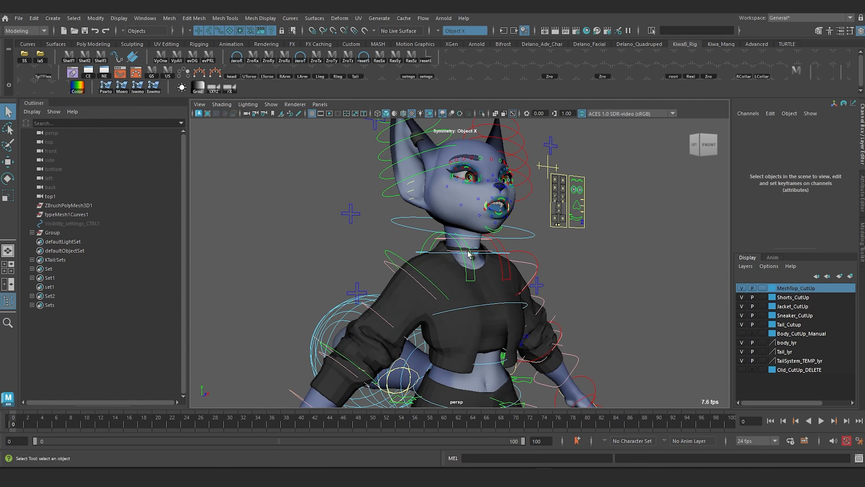
{"action": "scroll", "coordinate": [469, 253], "scroll_direction": "down", "scroll_amount": 2}
{"action": "middle_click_drag", "start_coordinate": [463, 280], "coordinate": [490, 228], "text": "alt"}
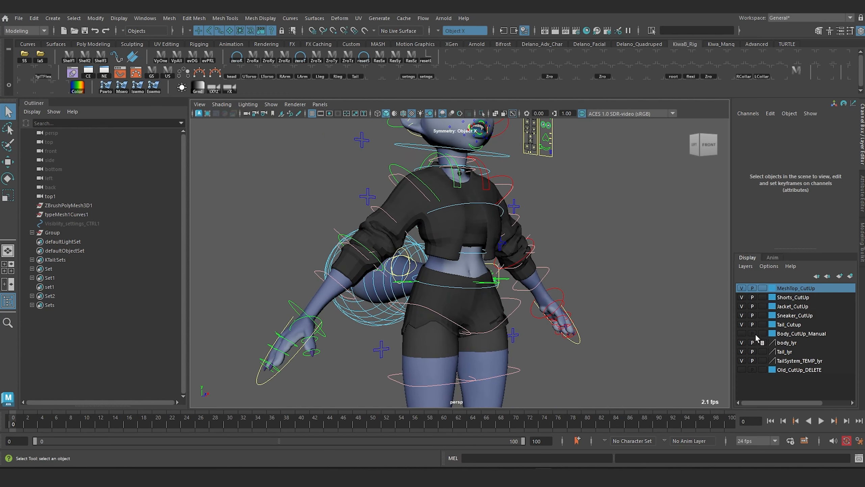
{"action": "left_click", "coordinate": [743, 342]}
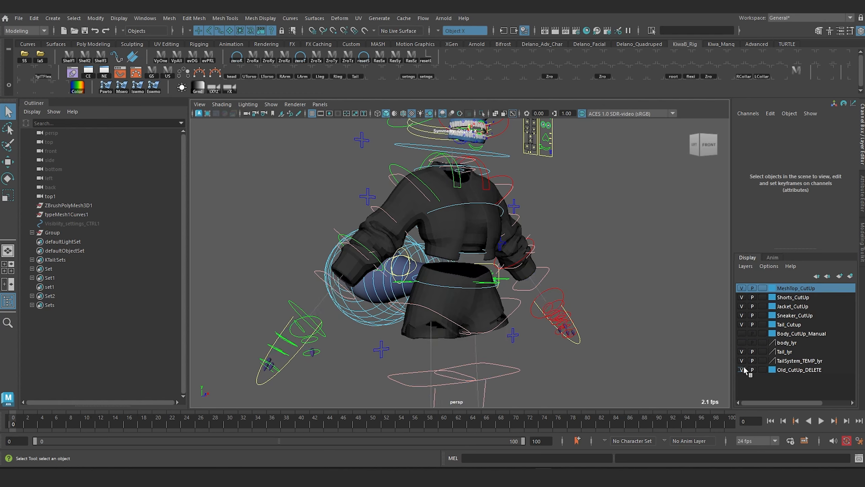
{"action": "left_click", "coordinate": [741, 369]}
{"action": "left_click_drag", "start_coordinate": [426, 211], "coordinate": [465, 204], "text": "alt"}
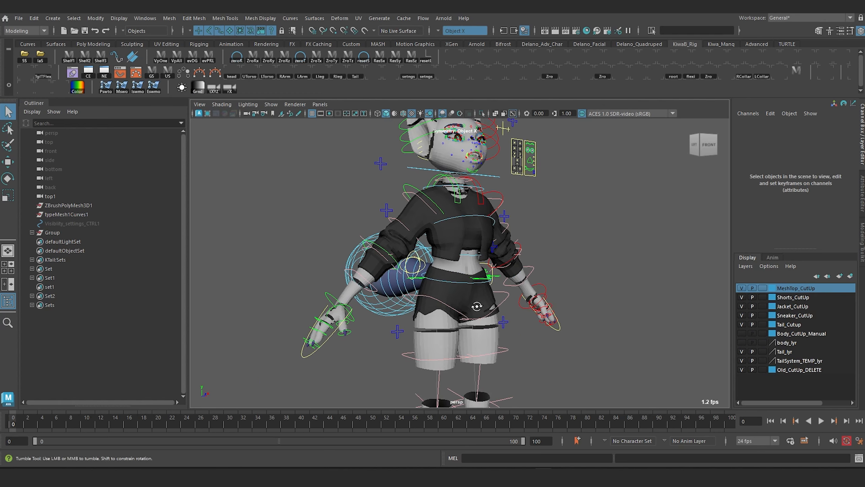
{"action": "scroll", "coordinate": [465, 205], "scroll_direction": "up", "scroll_amount": 2}
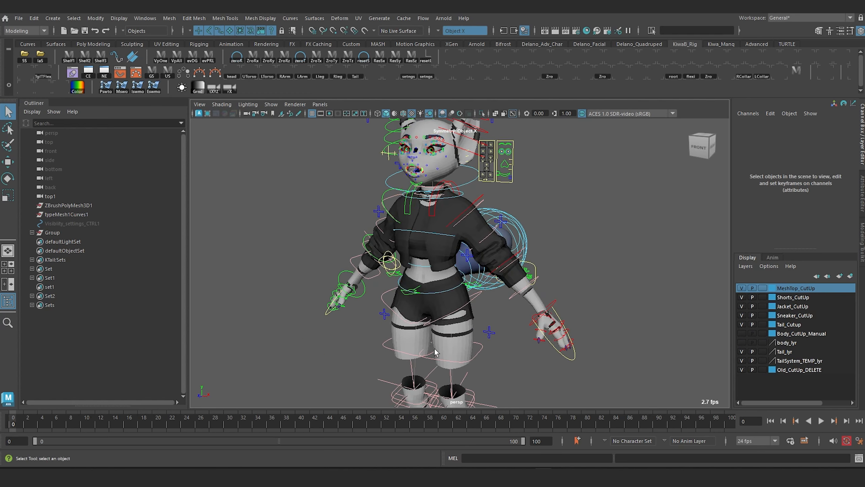
Step: Locate the left thigh's cut-up piece in the scene hierarchy and select its parent group CutUpGeometry
{"action": "left_click", "coordinate": [465, 348]}
{"action": "key", "text": "f"}
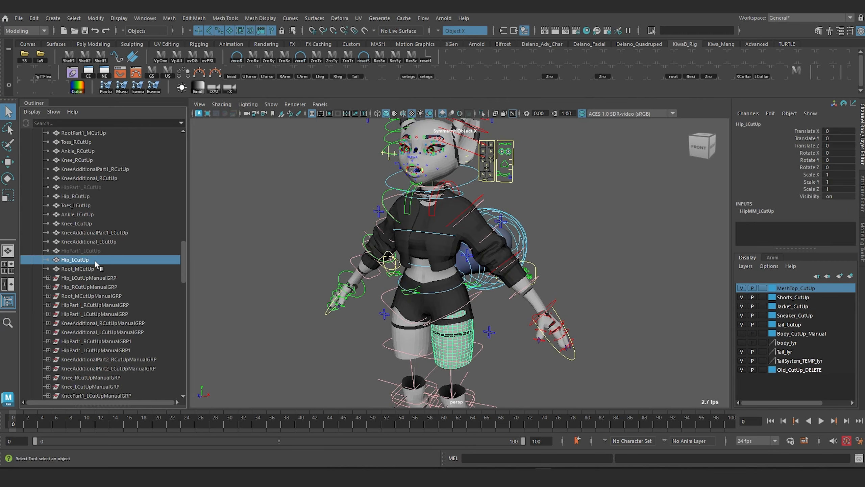
{"action": "scroll", "coordinate": [94, 257], "scroll_direction": "up", "scroll_amount": 10}
{"action": "scroll", "coordinate": [94, 238], "scroll_direction": "up", "scroll_amount": 10}
{"action": "left_click", "coordinate": [71, 269]}
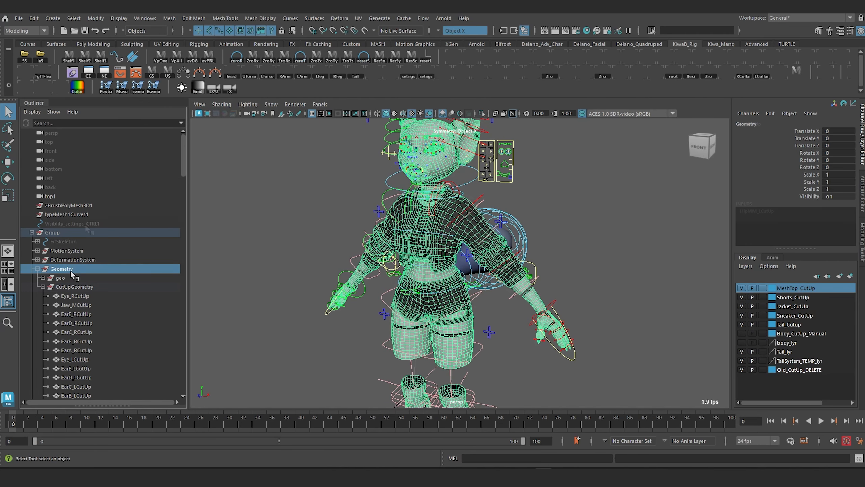
{"action": "left_click", "coordinate": [73, 286]}
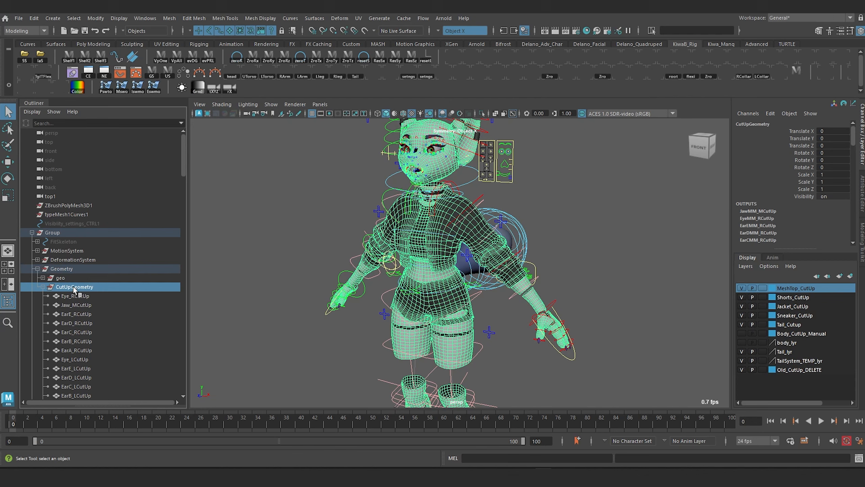
Step: Examine the contents of CutUpGeometry to tell the CutUpManualGRP groups, including RootPart1MM_MCutUpManualGRP, from the old cut-up meshes
{"action": "scroll", "coordinate": [73, 286], "scroll_direction": "down", "scroll_amount": 10}
{"action": "scroll", "coordinate": [73, 284], "scroll_direction": "down", "scroll_amount": 11}
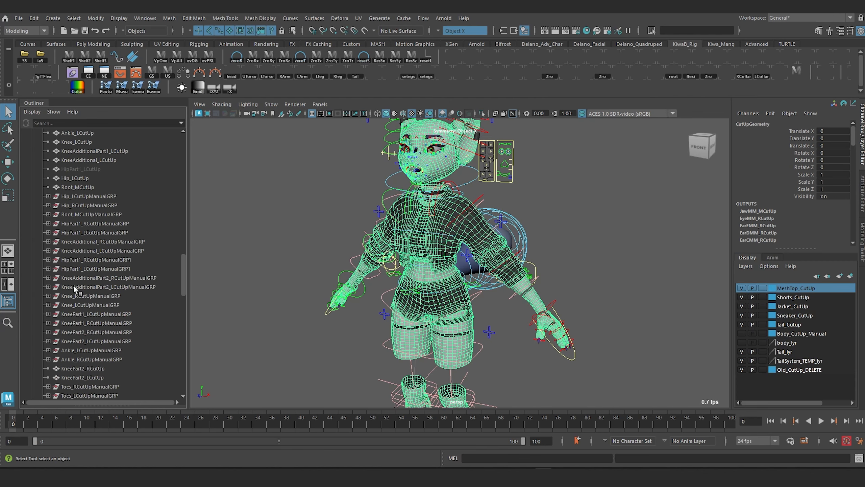
{"action": "scroll", "coordinate": [99, 310], "scroll_direction": "down", "scroll_amount": 10}
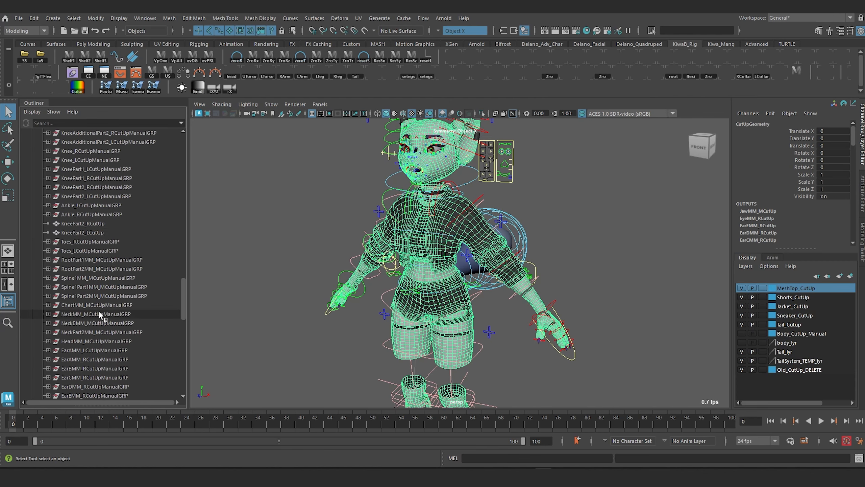
{"action": "scroll", "coordinate": [99, 341], "scroll_direction": "down", "scroll_amount": 5}
{"action": "left_click", "coordinate": [83, 377]}
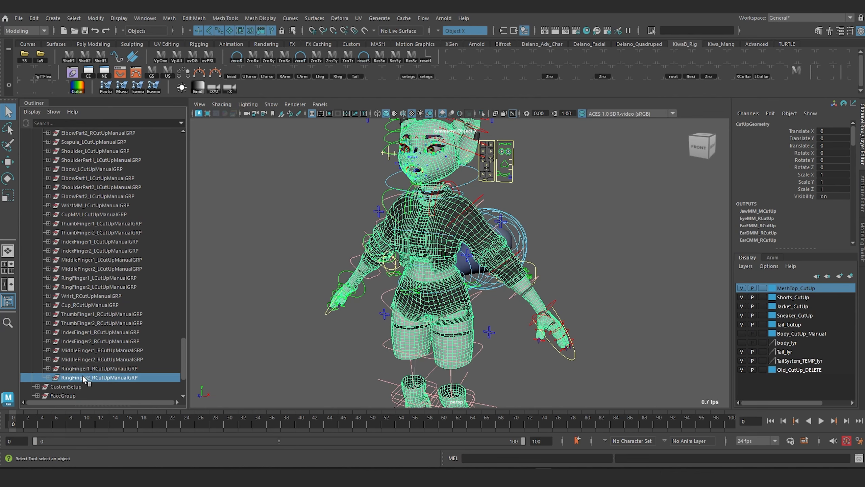
{"action": "scroll", "coordinate": [91, 322], "scroll_direction": "up", "scroll_amount": 5}
{"action": "left_click", "coordinate": [84, 287]}
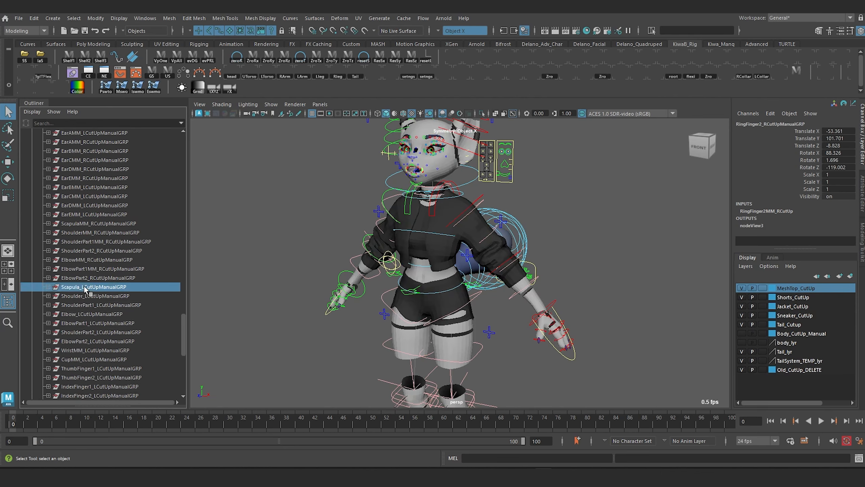
{"action": "scroll", "coordinate": [85, 269], "scroll_direction": "up", "scroll_amount": 3}
{"action": "left_click", "coordinate": [85, 258]}
{"action": "left_click", "coordinate": [86, 214]}
{"action": "scroll", "coordinate": [86, 212], "scroll_direction": "up", "scroll_amount": 5}
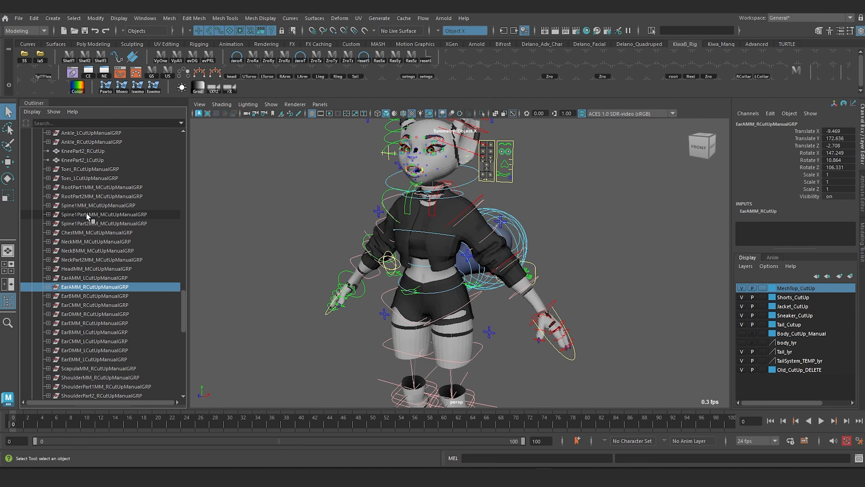
{"action": "left_click", "coordinate": [48, 260]}
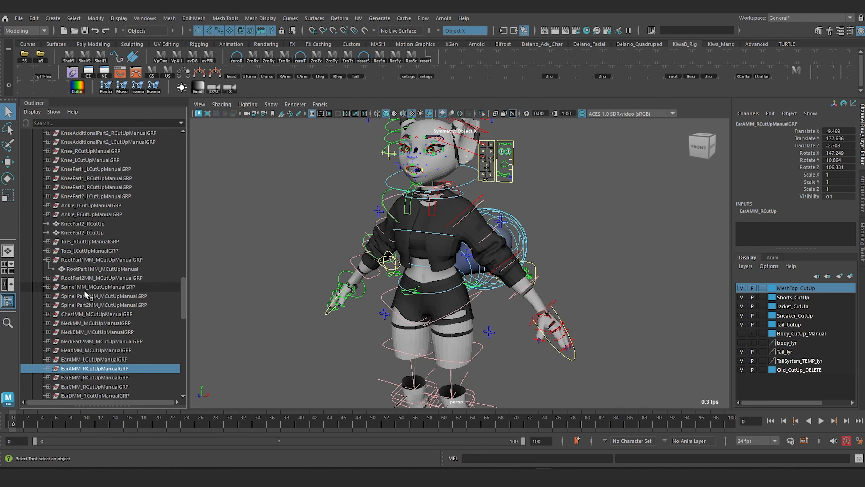
{"action": "left_click", "coordinate": [48, 259]}
Step: Delete the old cut-up meshes from Eye_RCutUp through Root_MCutUp, keeping the CutUpManualGRP groups
{"action": "scroll", "coordinate": [81, 293], "scroll_direction": "up", "scroll_amount": 5}
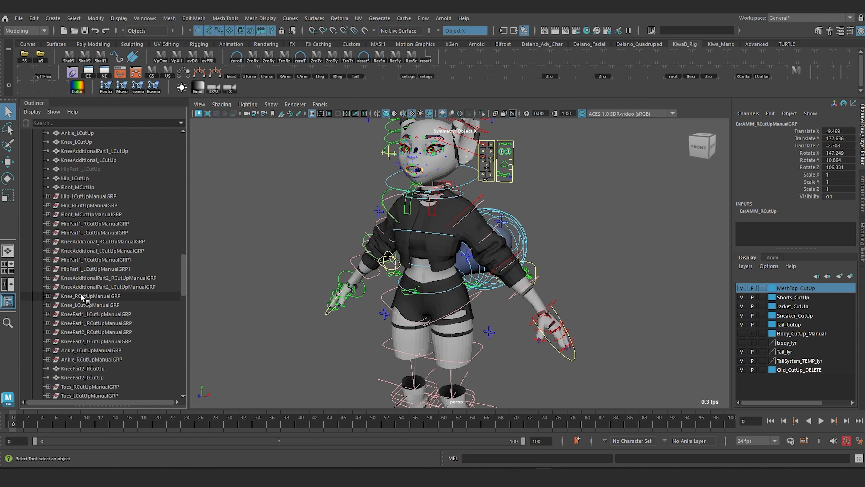
{"action": "scroll", "coordinate": [110, 285], "scroll_direction": "up", "scroll_amount": 3}
{"action": "left_click", "coordinate": [91, 260]}
{"action": "scroll", "coordinate": [100, 225], "scroll_direction": "up", "scroll_amount": 17}
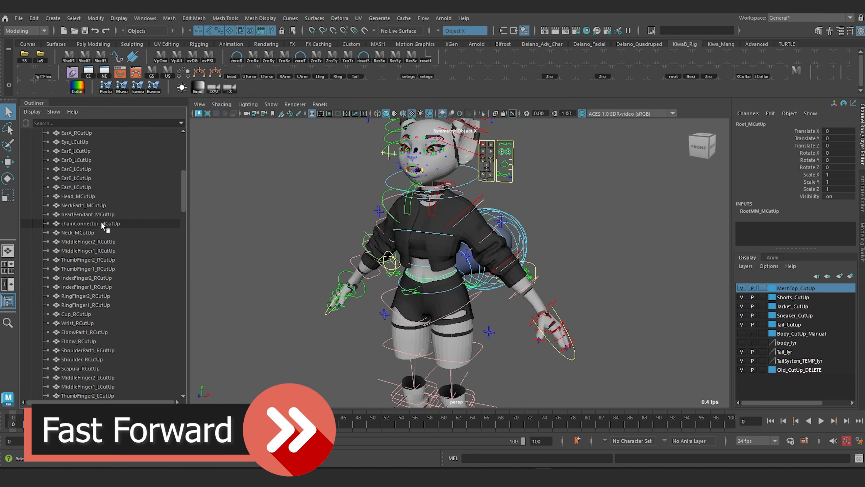
{"action": "left_click", "coordinate": [98, 151], "text": "shift"}
{"action": "scroll", "coordinate": [130, 245], "scroll_direction": "down", "scroll_amount": 5}
{"action": "scroll", "coordinate": [130, 245], "scroll_direction": "down", "scroll_amount": 5}
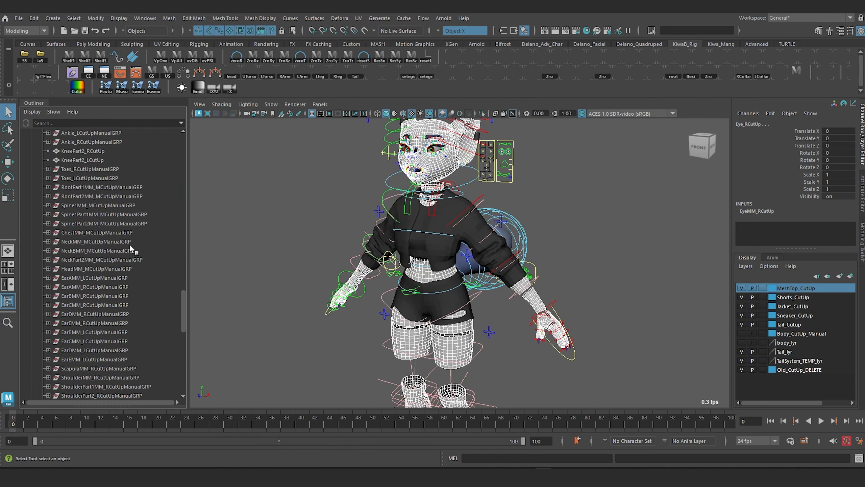
{"action": "scroll", "coordinate": [129, 244], "scroll_direction": "down", "scroll_amount": 5}
{"action": "left_click_drag", "start_coordinate": [313, 266], "coordinate": [327, 259], "text": "alt"}
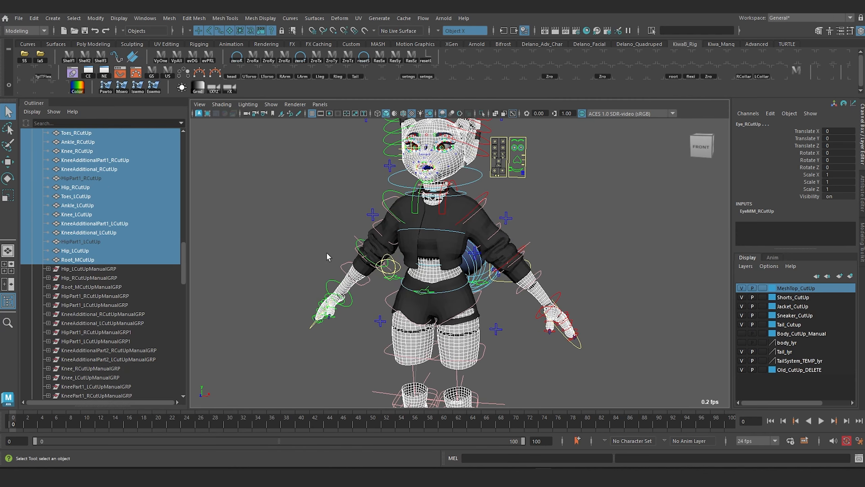
{"action": "key", "text": "Delete"}
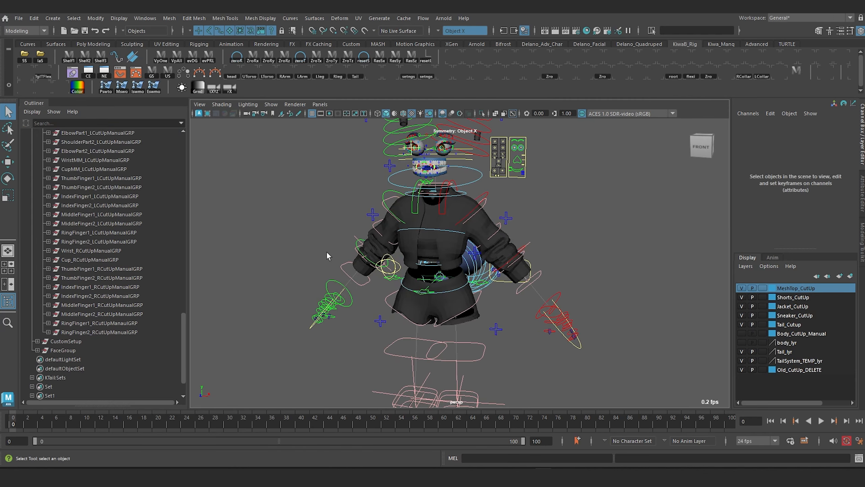
Step: Delete the Old_CutUp_DELETE display layer
{"action": "left_click", "coordinate": [797, 370]}
{"action": "right_click", "coordinate": [807, 372]}
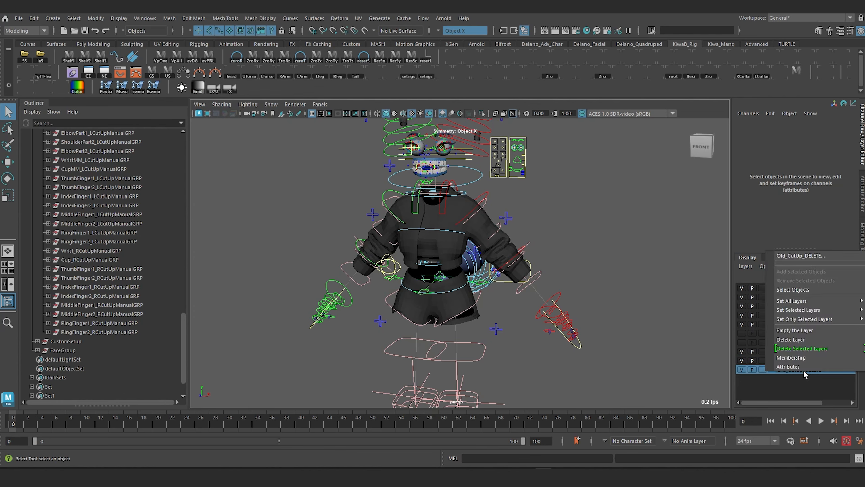
{"action": "left_click", "coordinate": [805, 350]}
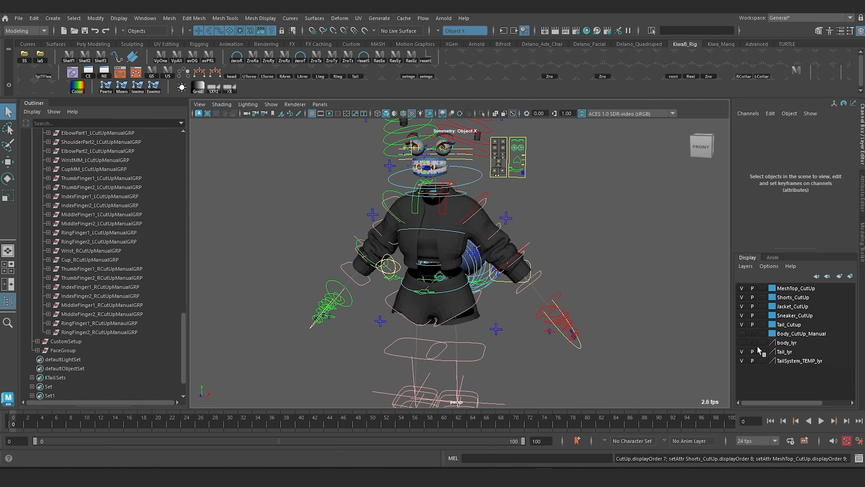
Step: Check the body_lyr layer, hide it again, and show the Body_CutUp_Manual layer instead
{"action": "left_click", "coordinate": [743, 342]}
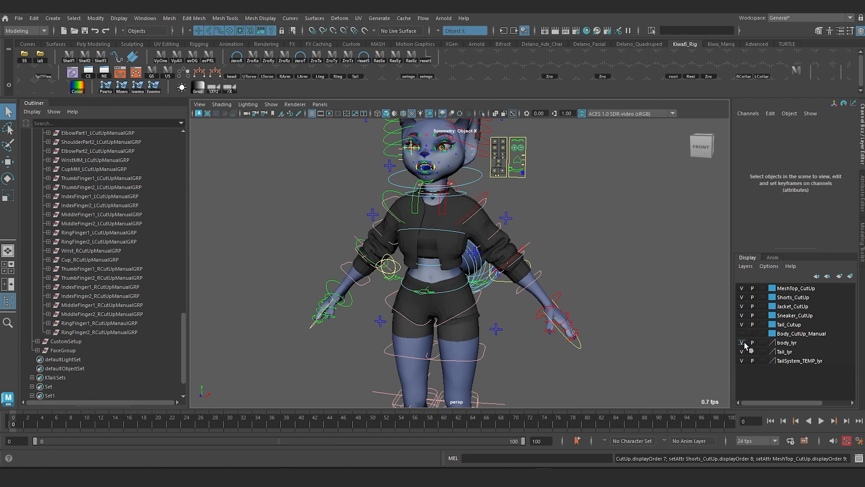
{"action": "left_click", "coordinate": [742, 343]}
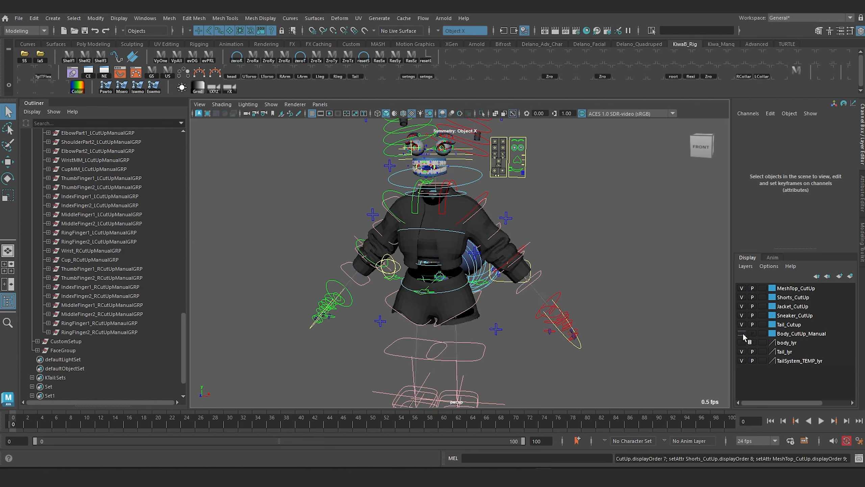
{"action": "left_click", "coordinate": [741, 333]}
Step: Blend the right arm from FK toward IK by raising the FKIKArm_R control's FKIKBlend to about 7.5
{"action": "scroll", "coordinate": [434, 254], "scroll_direction": "down", "scroll_amount": 5}
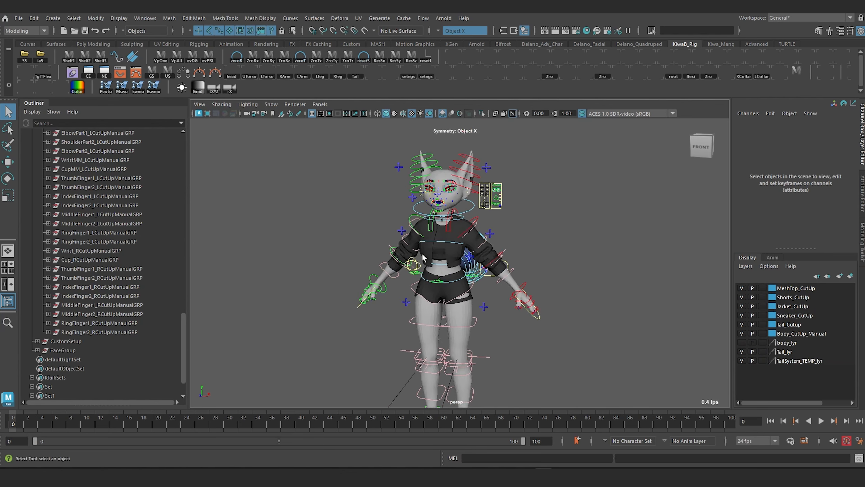
{"action": "left_click_drag", "start_coordinate": [423, 257], "coordinate": [442, 259], "text": "alt"}
{"action": "scroll", "coordinate": [359, 318], "scroll_direction": "up", "scroll_amount": 4}
{"action": "middle_click_drag", "start_coordinate": [359, 318], "coordinate": [402, 254], "text": "alt"}
{"action": "left_click", "coordinate": [423, 195]}
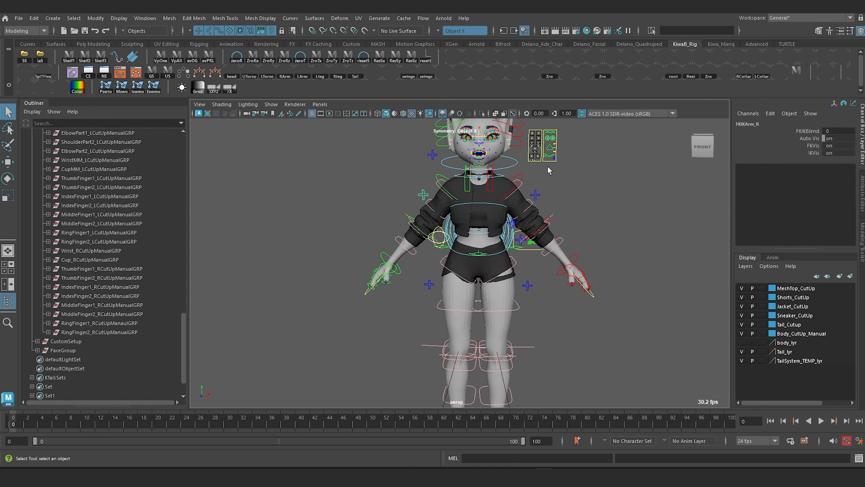
{"action": "left_click", "coordinate": [808, 130]}
{"action": "middle_click_drag", "start_coordinate": [378, 273], "coordinate": [386, 292]}
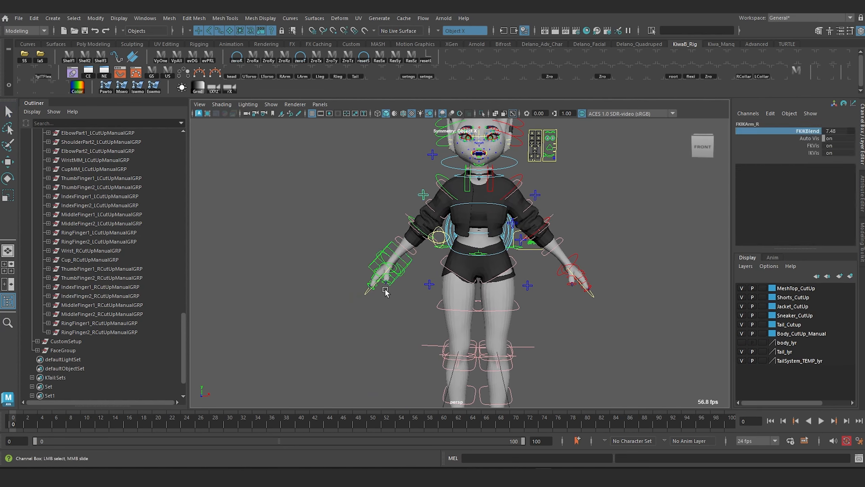
Step: Pull the IKArm_R control far down and away from the body, and raise its Stretchy value to about 3.6
{"action": "left_click", "coordinate": [388, 244]}
{"action": "key", "text": "w"}
{"action": "left_click_drag", "start_coordinate": [390, 263], "coordinate": [310, 313]}
{"action": "scroll", "coordinate": [770, 213], "scroll_direction": "down", "scroll_amount": 2}
{"action": "left_click", "coordinate": [803, 191]}
{"action": "middle_click_drag", "start_coordinate": [300, 286], "coordinate": [315, 290]}
{"action": "key", "text": "w"}
{"action": "left_click_drag", "start_coordinate": [311, 313], "coordinate": [290, 329]}
{"action": "left_click_drag", "start_coordinate": [470, 253], "coordinate": [501, 255], "text": "alt"}
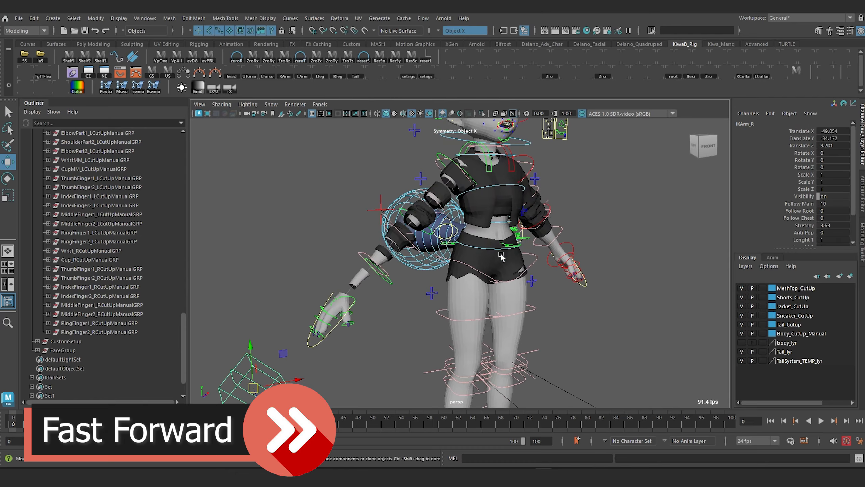
Step: Lower and shift the whole body with RootX_M to test the pose, and show the body_lyr layer
{"action": "scroll", "coordinate": [501, 255], "scroll_direction": "down", "scroll_amount": 3}
{"action": "left_click", "coordinate": [504, 248]}
{"action": "left_click_drag", "start_coordinate": [473, 293], "coordinate": [473, 337]}
{"action": "left_click_drag", "start_coordinate": [443, 273], "coordinate": [391, 273], "text": "alt"}
{"action": "left_click", "coordinate": [742, 343]}
{"action": "left_click_drag", "start_coordinate": [477, 272], "coordinate": [524, 273], "text": "alt"}
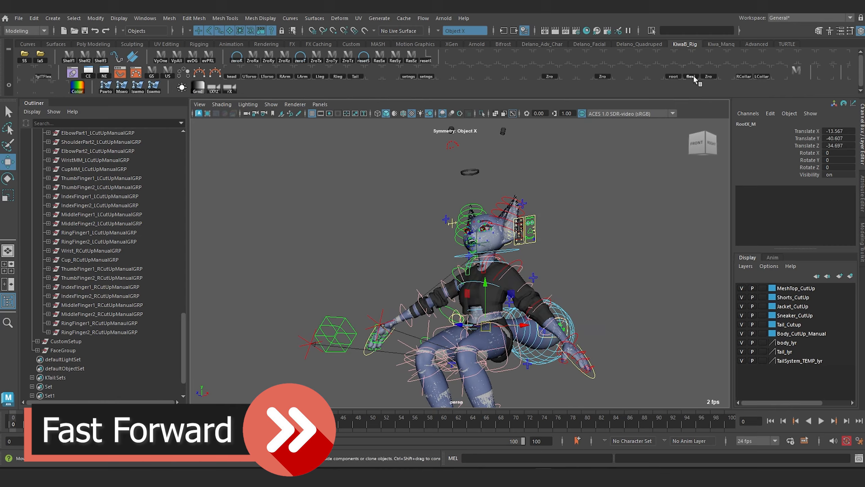
Step: Open the AdvancedSkeleton tools and return the body to its build pose
{"action": "left_click", "coordinate": [756, 44]}
{"action": "left_click", "coordinate": [26, 57]}
{"action": "left_click_drag", "start_coordinate": [396, 253], "coordinate": [483, 259], "text": "alt"}
{"action": "left_click", "coordinate": [33, 460]}
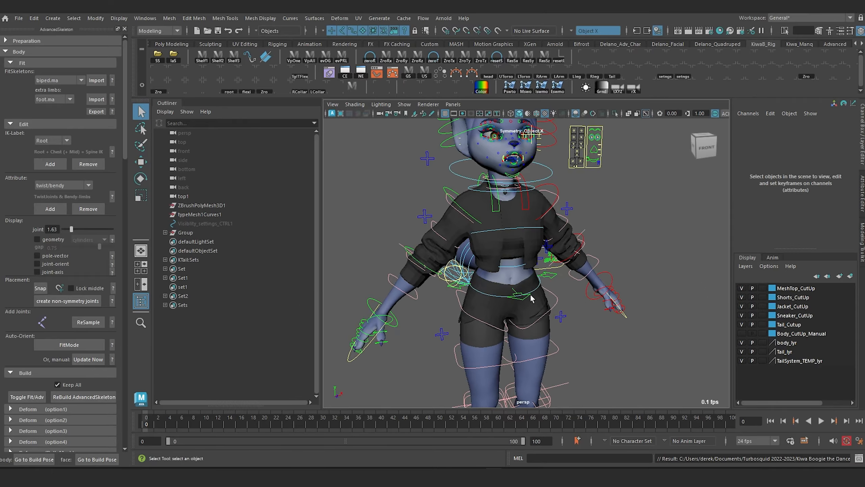
Step: Examine the rig's torso, arms and tail from several sides, ending at the tail space control near the left arm
{"action": "scroll", "coordinate": [521, 261], "scroll_direction": "down", "scroll_amount": 5}
{"action": "left_click_drag", "start_coordinate": [508, 270], "coordinate": [421, 297], "text": "alt"}
{"action": "scroll", "coordinate": [481, 295], "scroll_direction": "up", "scroll_amount": 5}
{"action": "scroll", "coordinate": [481, 295], "scroll_direction": "up", "scroll_amount": 2}
{"action": "scroll", "coordinate": [485, 295], "scroll_direction": "down", "scroll_amount": 5}
{"action": "scroll", "coordinate": [533, 269], "scroll_direction": "up", "scroll_amount": 3}
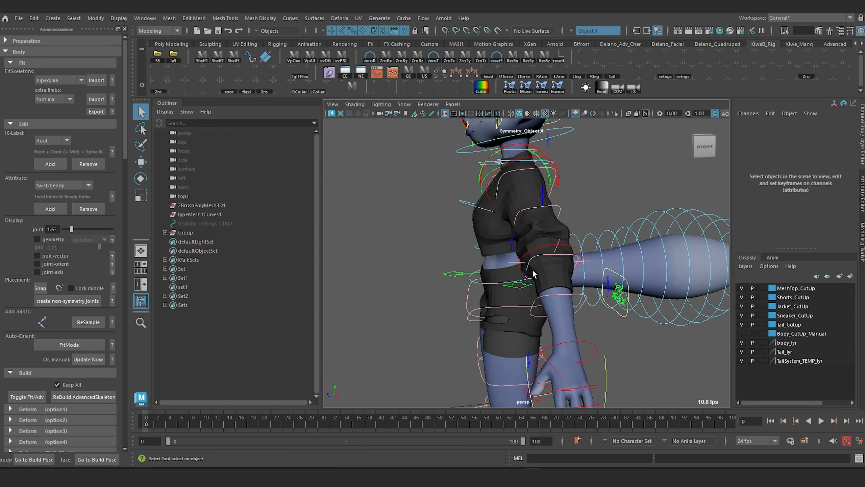
{"action": "scroll", "coordinate": [532, 269], "scroll_direction": "down", "scroll_amount": 3}
{"action": "left_click_drag", "start_coordinate": [533, 270], "coordinate": [663, 277], "text": "alt"}
{"action": "scroll", "coordinate": [601, 295], "scroll_direction": "up", "scroll_amount": 4}
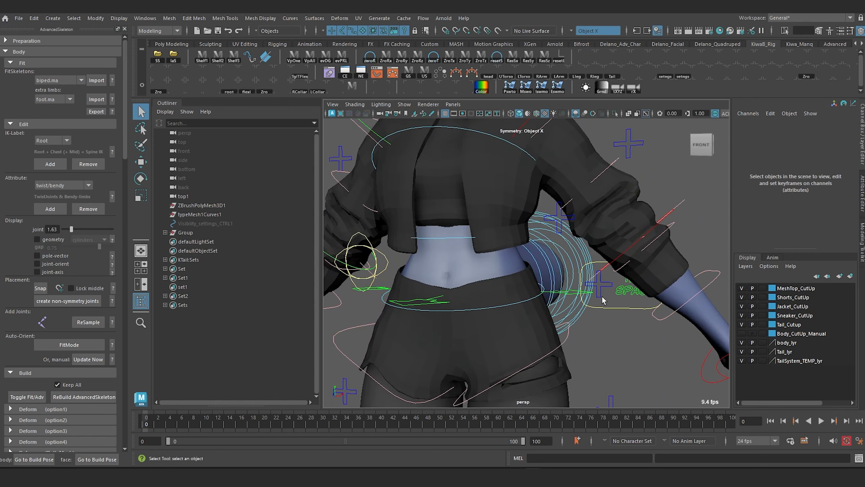
{"action": "left_click_drag", "start_coordinate": [601, 295], "coordinate": [527, 305], "text": "alt"}
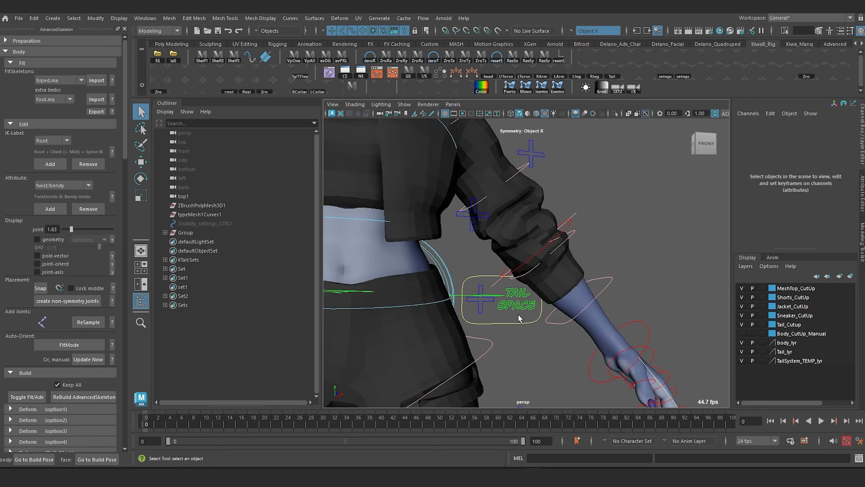
Step: Select the Tail_SpaceSwitching control, look at it and the tail from different angles, and reveal it in the outliner
{"action": "left_click", "coordinate": [512, 301]}
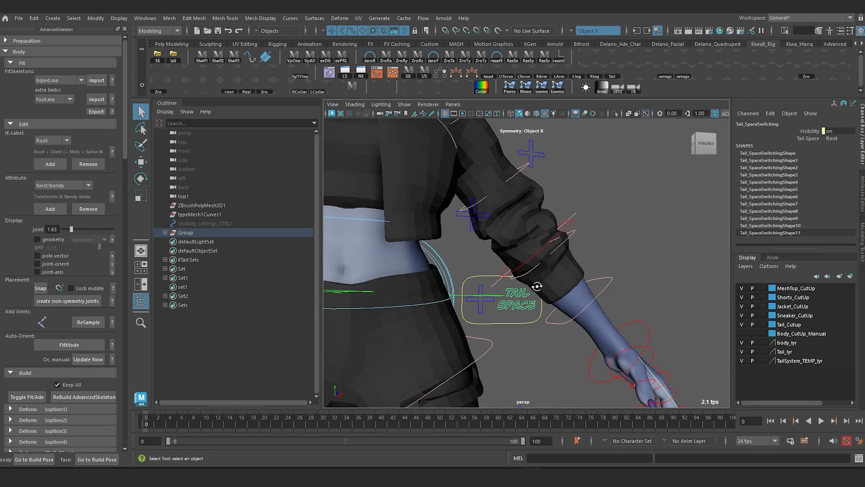
{"action": "left_click_drag", "start_coordinate": [537, 286], "coordinate": [446, 299], "text": "alt"}
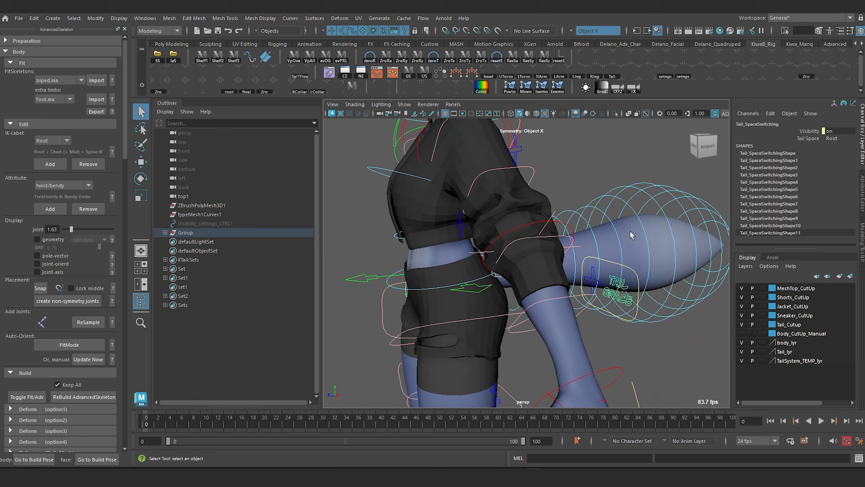
{"action": "left_click_drag", "start_coordinate": [631, 234], "coordinate": [583, 292], "text": "alt"}
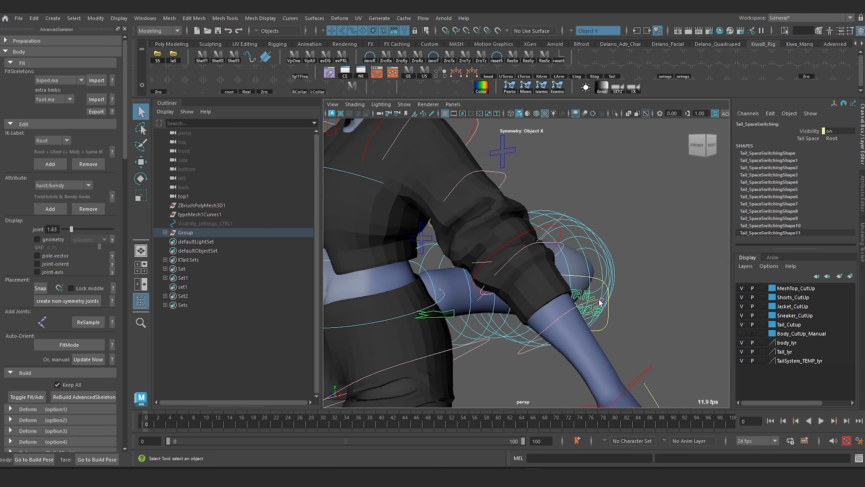
{"action": "scroll", "coordinate": [511, 230], "scroll_direction": "down", "scroll_amount": 6}
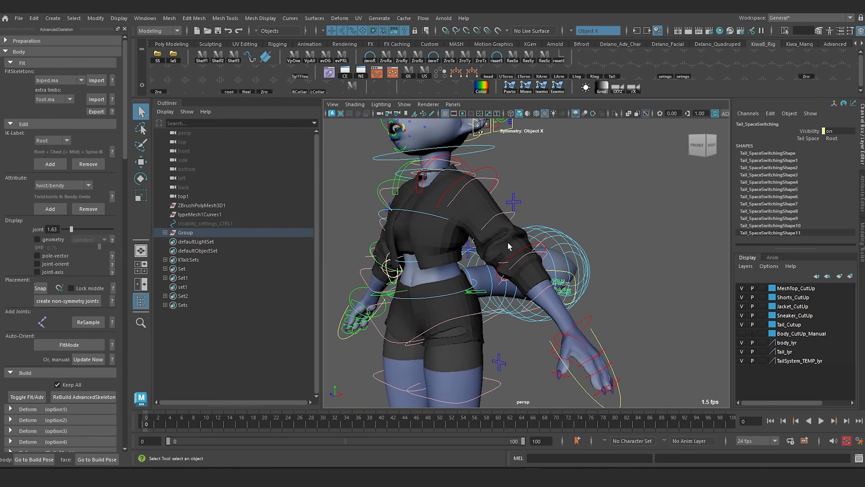
{"action": "left_click_drag", "start_coordinate": [508, 244], "coordinate": [612, 260], "text": "alt"}
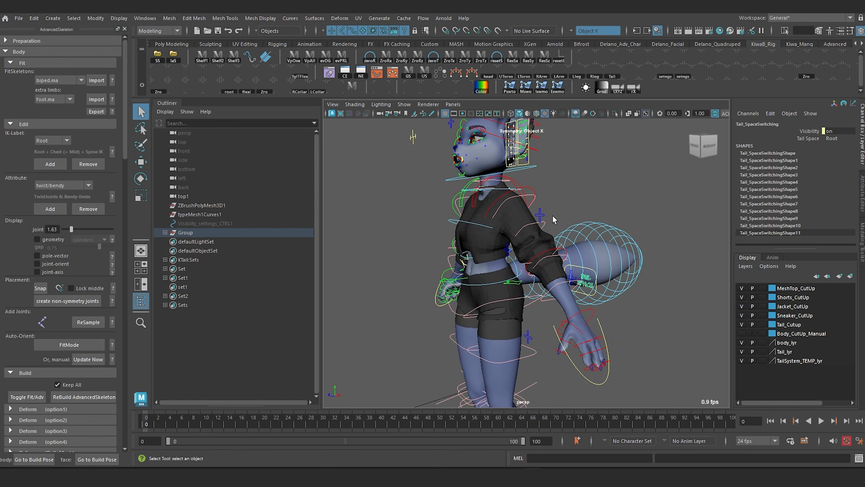
{"action": "left_click_drag", "start_coordinate": [452, 252], "coordinate": [504, 267], "text": "alt"}
{"action": "right_click_drag", "start_coordinate": [504, 271], "coordinate": [618, 274], "text": "alt"}
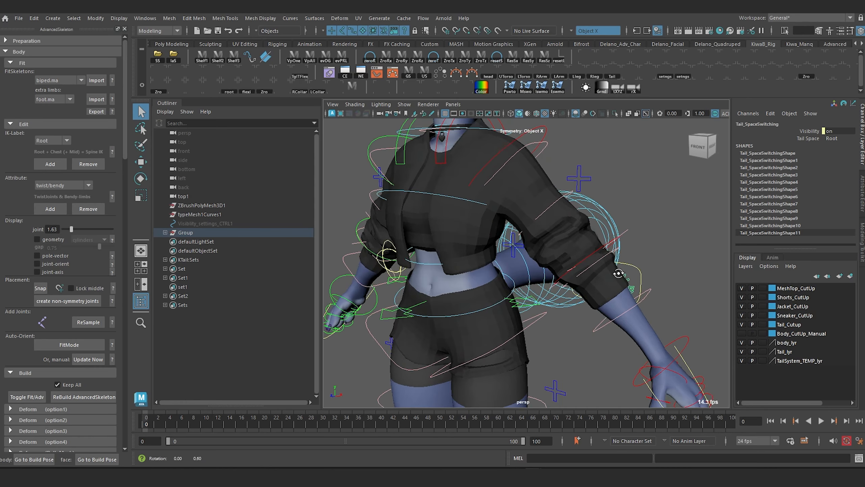
{"action": "left_click_drag", "start_coordinate": [659, 284], "coordinate": [630, 298], "text": "alt"}
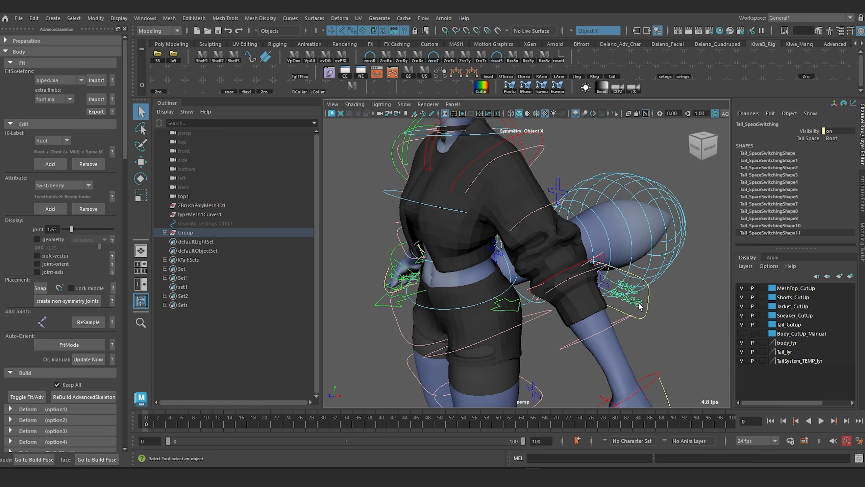
{"action": "key", "text": "f"}
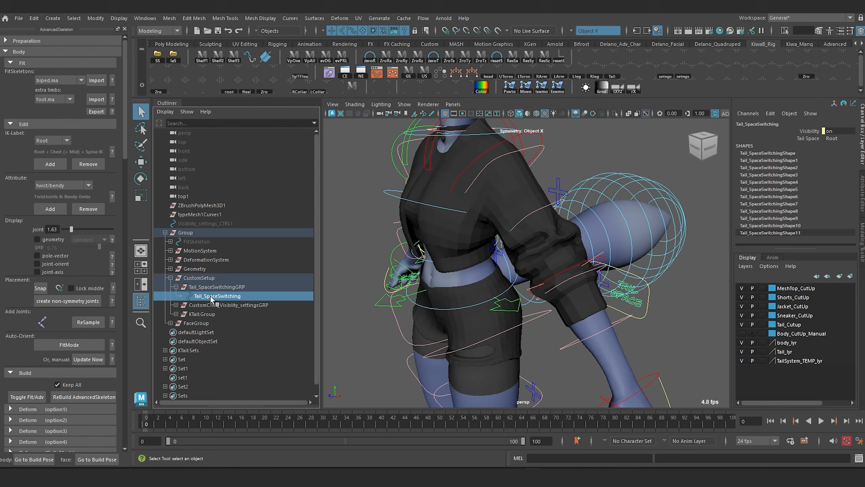
Step: Expand KTail:Group through its MotionSystem and MainSystem to KTail:MainExtra1, and inspect MainExtra1_orientConstraint1
{"action": "left_click", "coordinate": [175, 313]}
{"action": "left_click", "coordinate": [191, 332]}
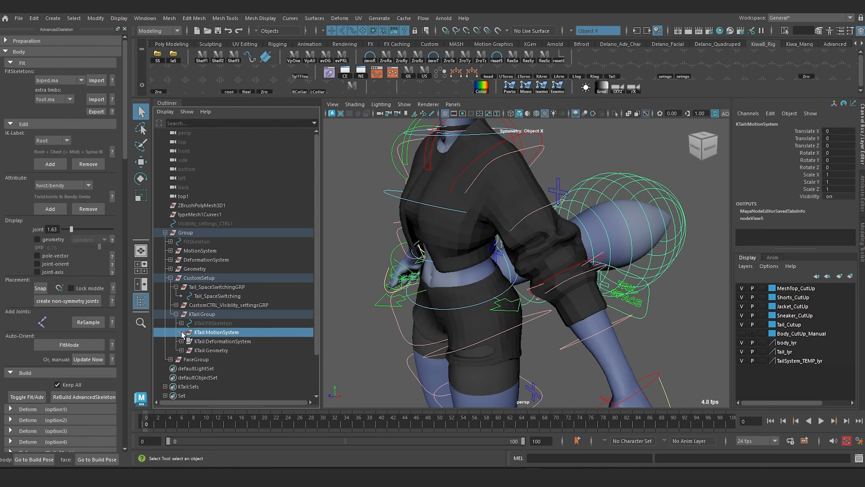
{"action": "left_click", "coordinate": [181, 332]}
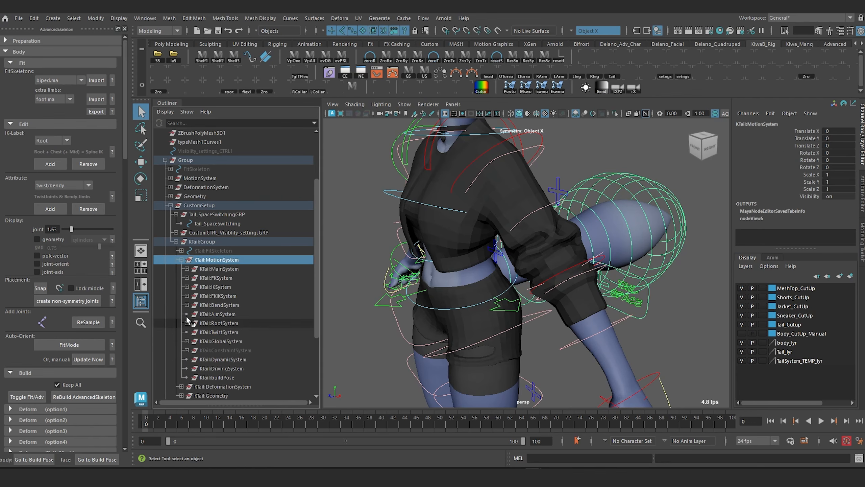
{"action": "left_click", "coordinate": [186, 269]}
{"action": "left_click", "coordinate": [223, 278]}
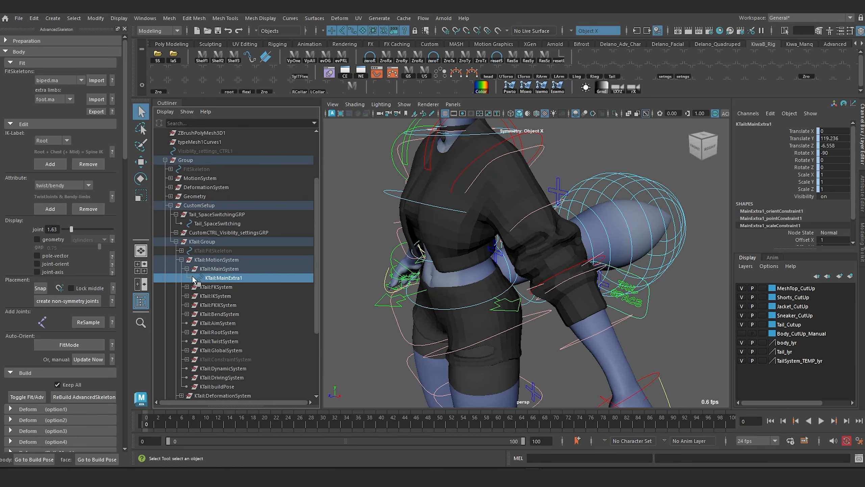
{"action": "left_click", "coordinate": [192, 277]}
{"action": "left_click", "coordinate": [233, 296]}
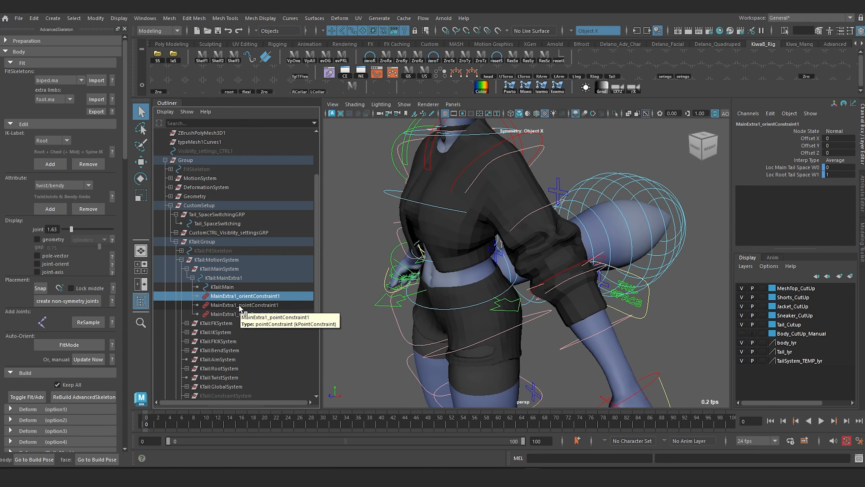
Step: Select KTail:MainExtra1 and open its curves in the Graph Editor
{"action": "left_click", "coordinate": [234, 281]}
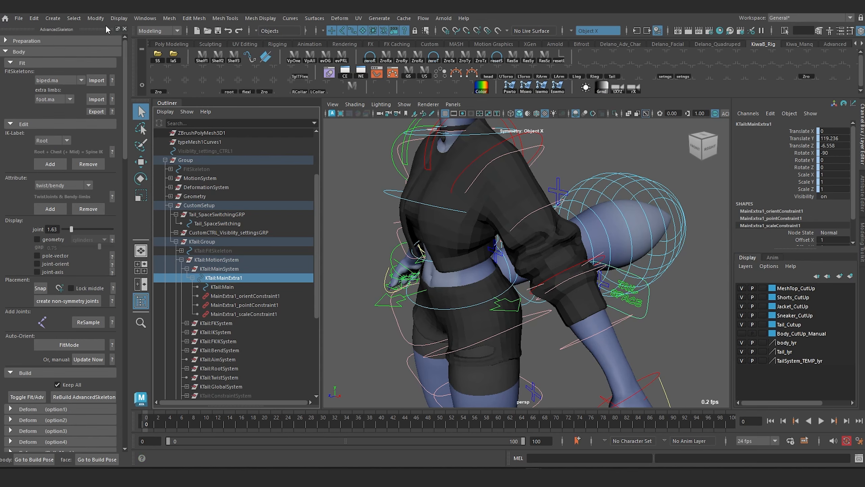
{"action": "left_click", "coordinate": [143, 18]}
{"action": "mouse_move", "coordinate": [191, 82]}
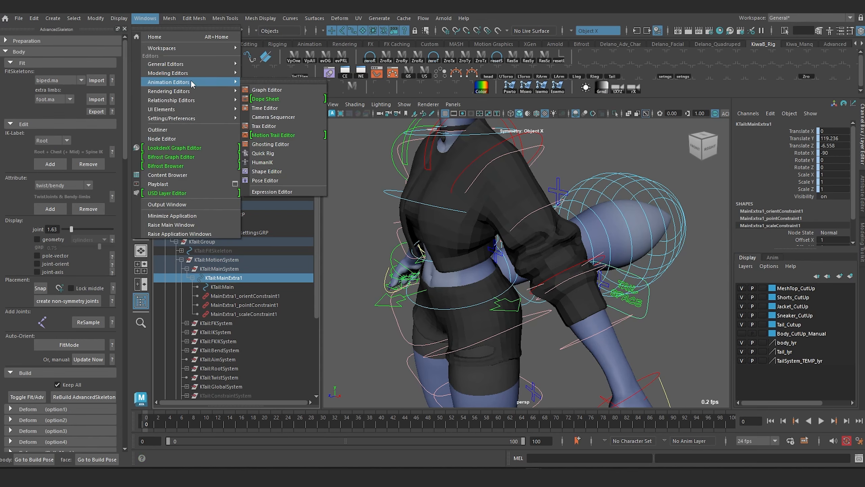
{"action": "left_click", "coordinate": [267, 90]}
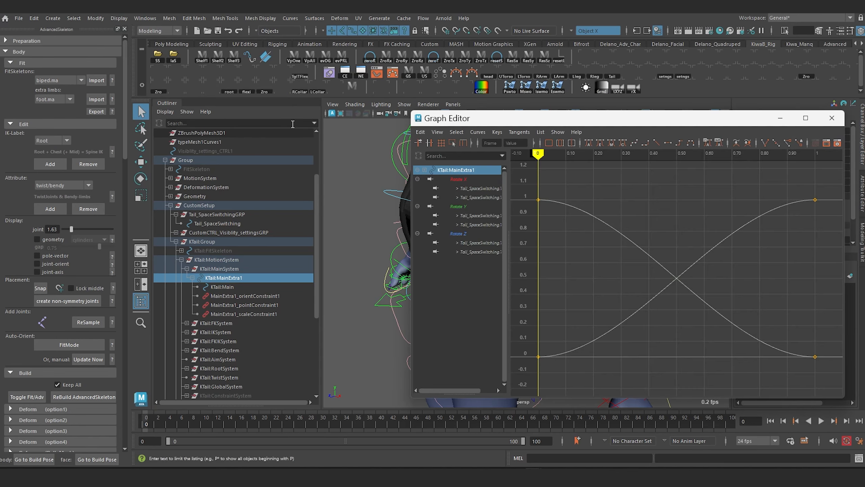
Step: Select the end keys of the tail space-switching curves and examine the crossing curves up close
{"action": "scroll", "coordinate": [637, 255], "scroll_direction": "down", "scroll_amount": 5}
{"action": "middle_click_drag", "start_coordinate": [691, 231], "coordinate": [647, 239], "text": "alt"}
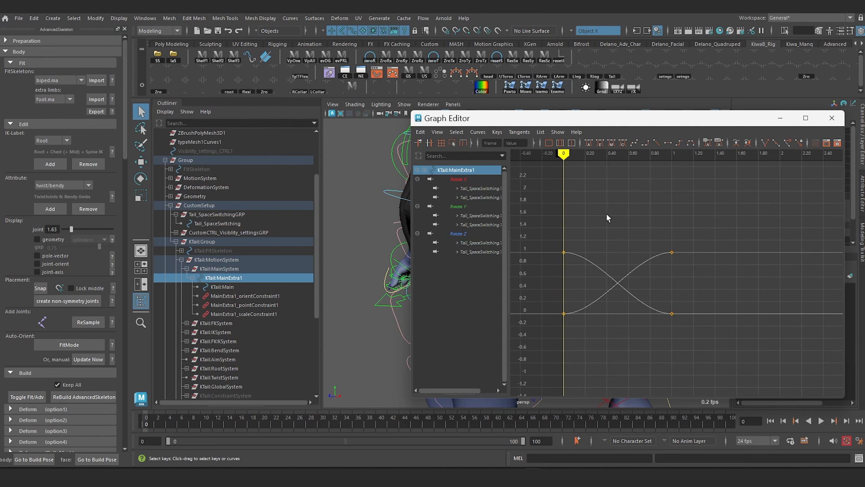
{"action": "left_click_drag", "start_coordinate": [606, 212], "coordinate": [630, 325]}
{"action": "left_click", "coordinate": [611, 221]}
{"action": "left_click_drag", "start_coordinate": [613, 203], "coordinate": [643, 333]}
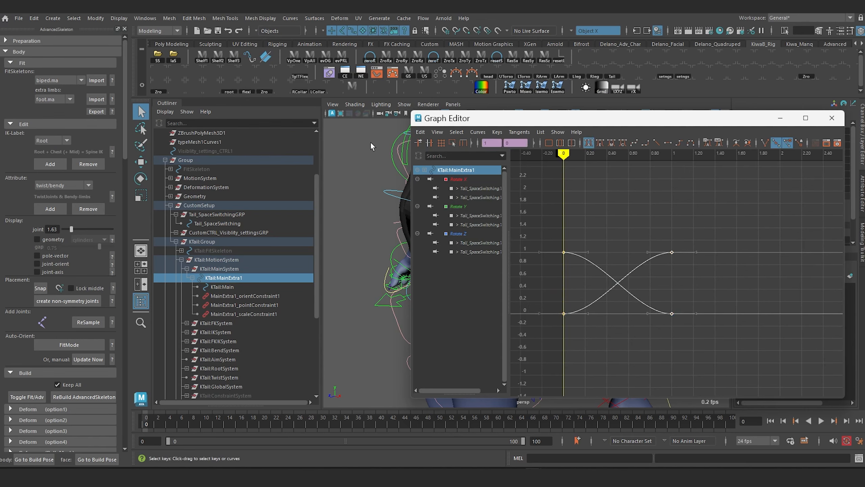
{"action": "scroll", "coordinate": [613, 273], "scroll_direction": "up", "scroll_amount": 3}
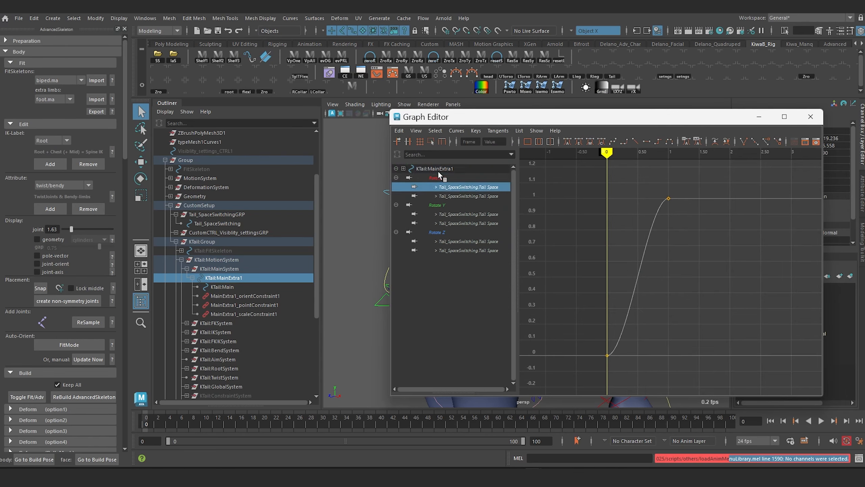
Step: Select all the Tail_SpaceSwitching Tail Space curves under KTail:MainExtra1's Rotate X, Rotate Y and Rotate Z channels
{"action": "left_click", "coordinate": [438, 170]}
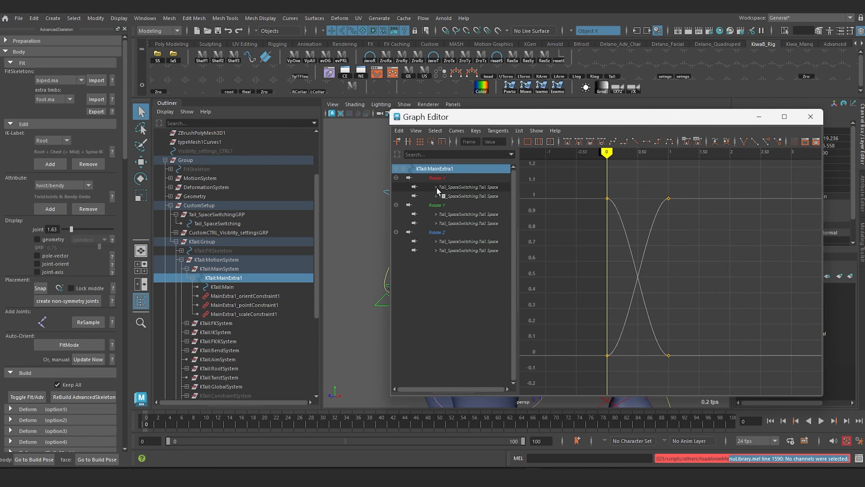
{"action": "left_click", "coordinate": [465, 187]}
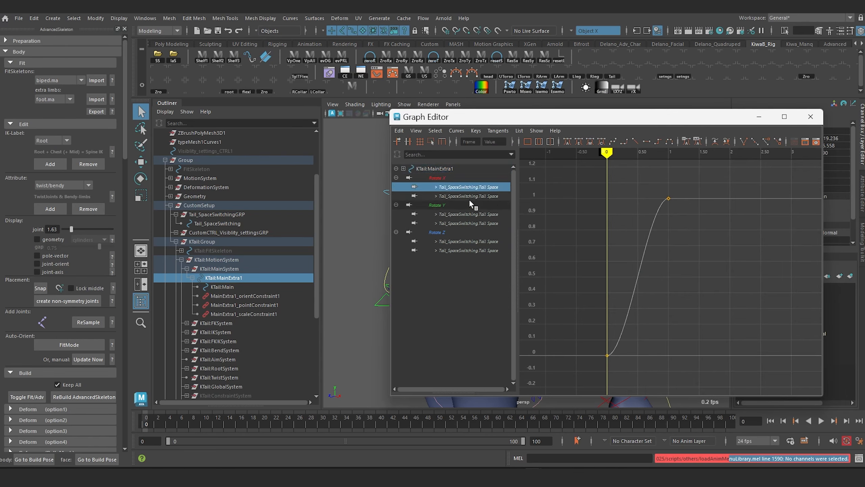
{"action": "left_click", "coordinate": [471, 196], "text": "ctrl"}
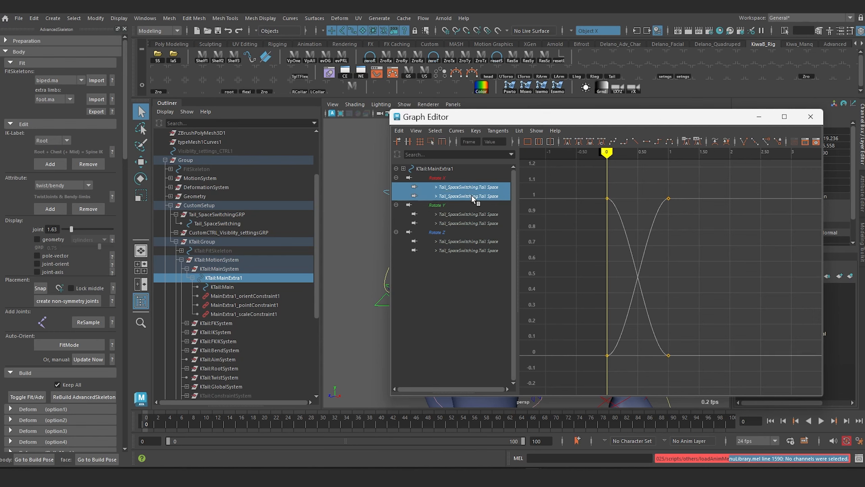
{"action": "left_click", "coordinate": [472, 214], "text": "ctrl"}
{"action": "left_click", "coordinate": [471, 222], "text": "ctrl"}
{"action": "left_click", "coordinate": [473, 241], "text": "ctrl"}
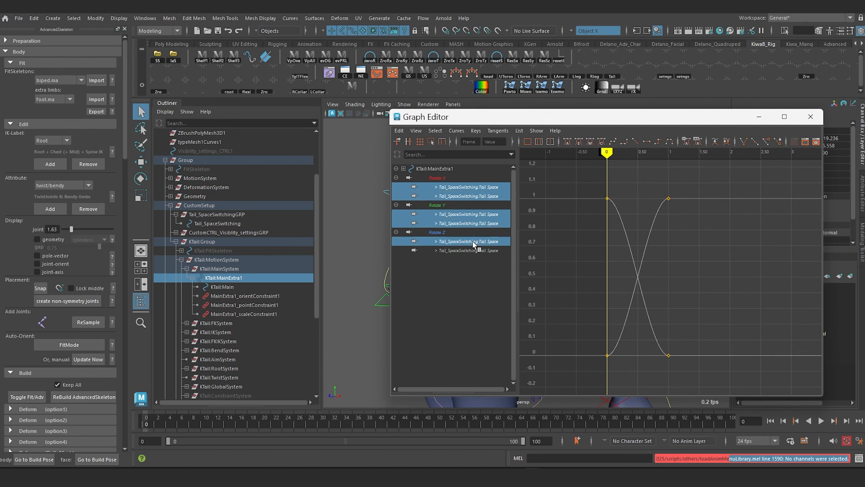
{"action": "left_click", "coordinate": [469, 250], "text": "ctrl"}
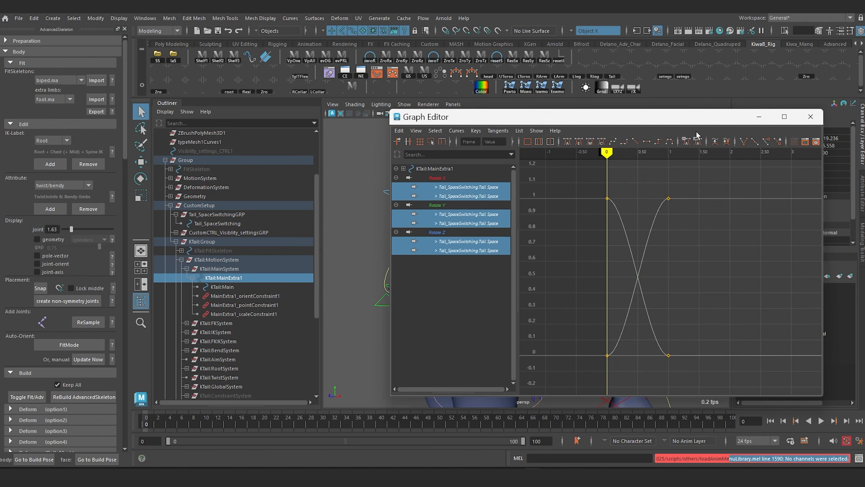
Step: Move the Graph Editor clear of the channel values and select the rising curves' keys at frame 1, value 1
{"action": "left_click", "coordinate": [668, 220]}
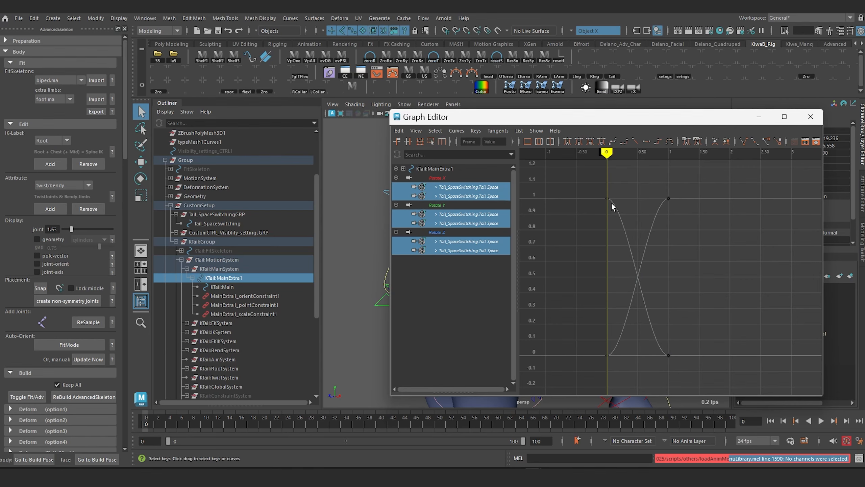
{"action": "left_click_drag", "start_coordinate": [561, 123], "coordinate": [460, 118]}
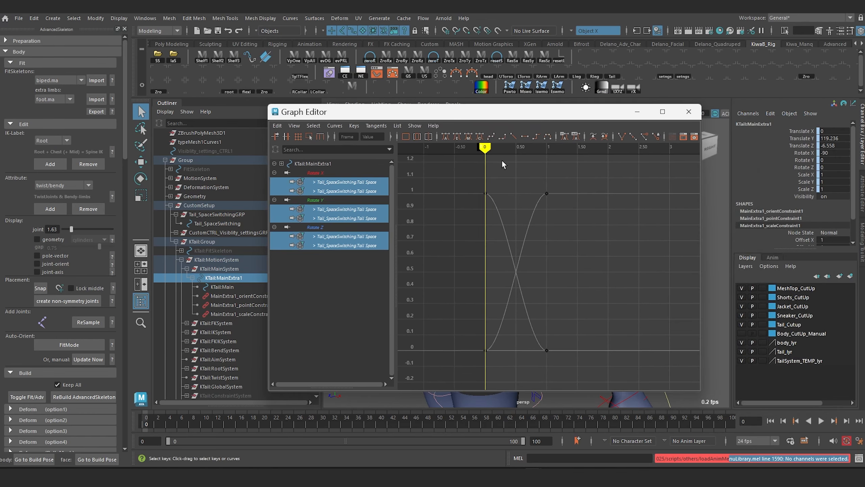
{"action": "mouse_move", "coordinate": [517, 205]}
{"action": "right_mouse_down", "text": "alt"}
{"action": "mouse_move", "coordinate": [511, 234]}
{"action": "mouse_move", "coordinate": [527, 227]}
{"action": "mouse_move", "coordinate": [558, 258]}
{"action": "right_mouse_up", "text": "alt"}
{"action": "left_click_drag", "start_coordinate": [573, 184], "coordinate": [635, 272]}
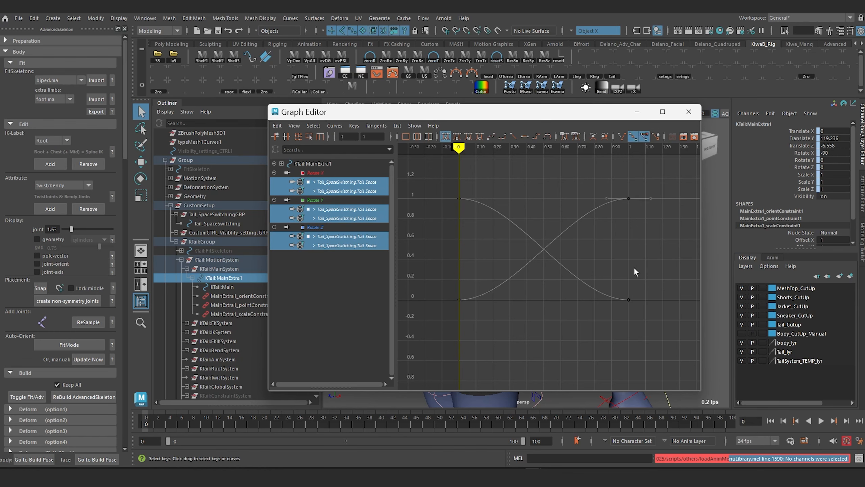
Step: Examine the end and start keys of the tail space-switching curves and clear the curve selection
{"action": "left_click_drag", "start_coordinate": [641, 318], "coordinate": [642, 321]}
{"action": "left_click_drag", "start_coordinate": [593, 177], "coordinate": [648, 232]}
{"action": "key", "text": "w"}
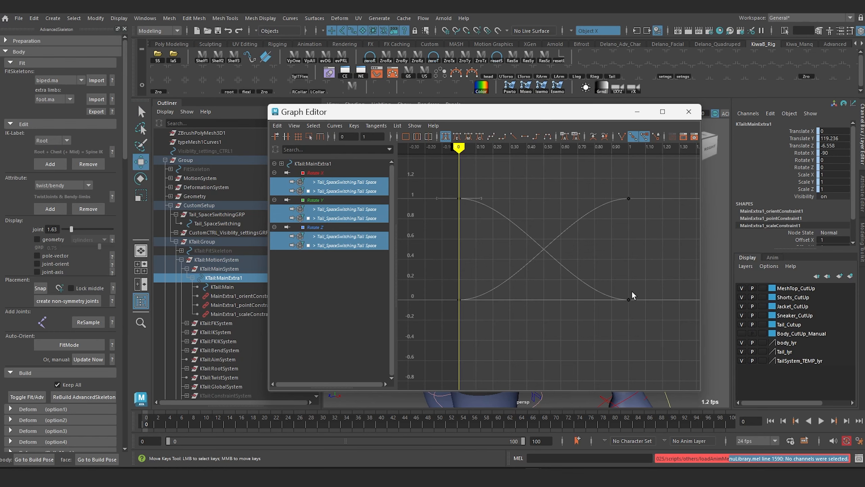
{"action": "left_click_drag", "start_coordinate": [487, 317], "coordinate": [475, 306]}
{"action": "left_click", "coordinate": [300, 272]}
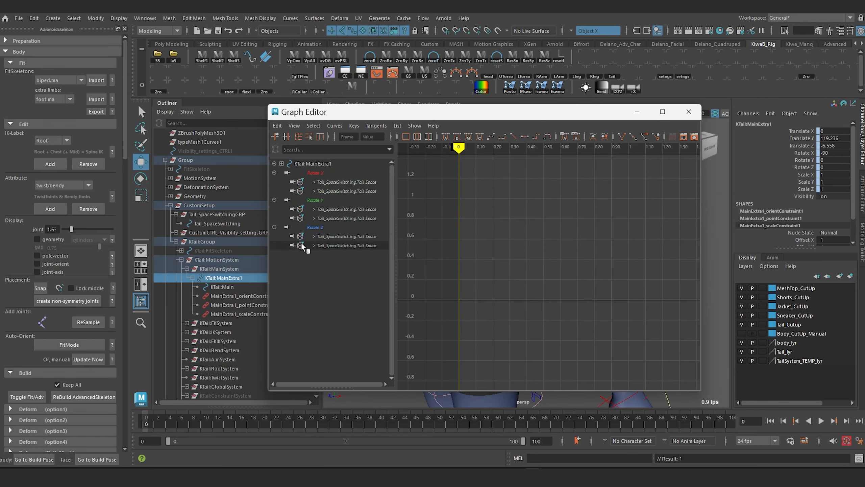
Step: Select the six Tail Space curves under Rotate X, Rotate Y and Rotate Z with their keys, and undo the last change
{"action": "left_click", "coordinate": [343, 181]}
{"action": "left_click", "coordinate": [348, 190], "text": "ctrl"}
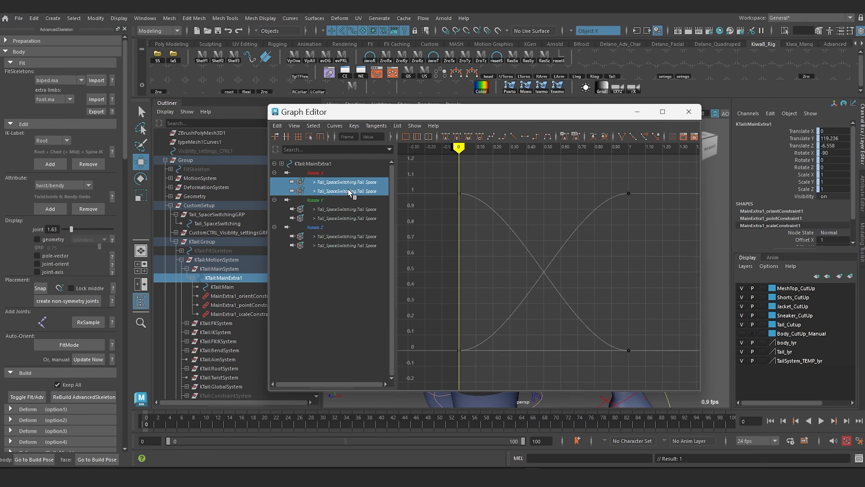
{"action": "left_click", "coordinate": [345, 208], "text": "ctrl"}
{"action": "left_click", "coordinate": [346, 218], "text": "ctrl"}
{"action": "left_click", "coordinate": [345, 237], "text": "ctrl"}
{"action": "left_click", "coordinate": [346, 245], "text": "ctrl"}
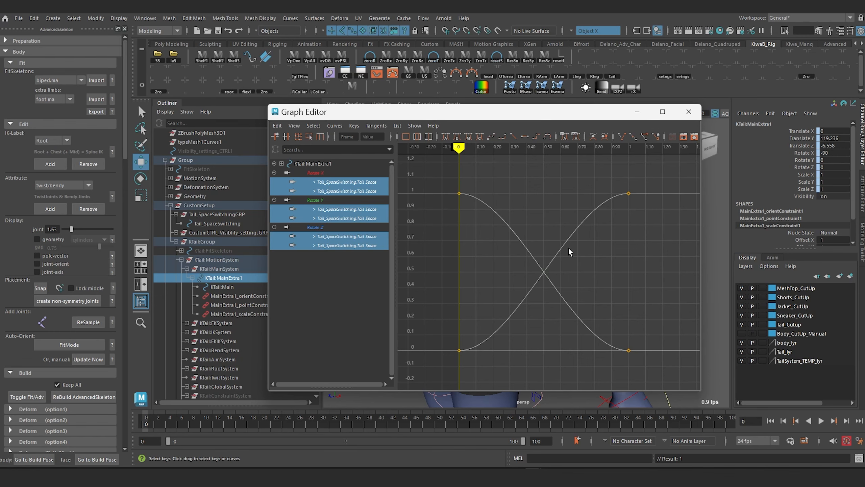
{"action": "key", "text": "ctrl+z"}
Step: Minimize the Graph Editor and examine the character's torso, tail and controls from the front and the side
{"action": "left_click", "coordinate": [637, 112]}
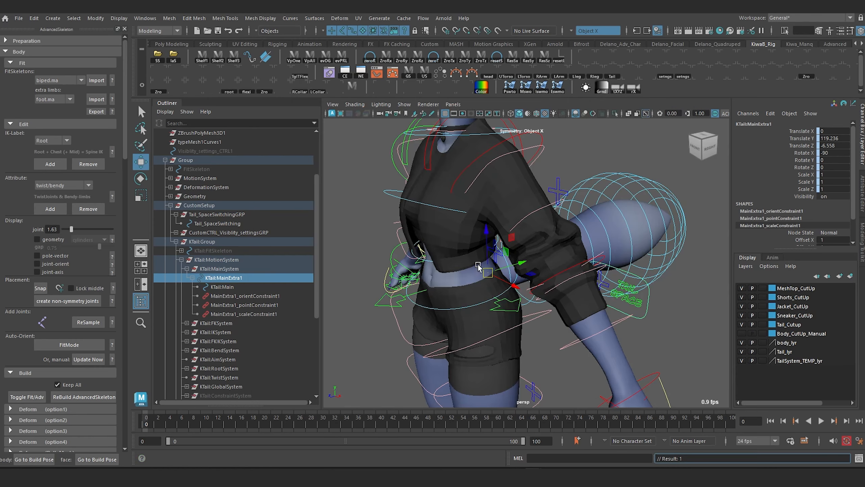
{"action": "right_click_drag", "start_coordinate": [476, 266], "coordinate": [405, 141], "text": "alt"}
{"action": "left_click_drag", "start_coordinate": [438, 178], "coordinate": [522, 258], "text": "alt"}
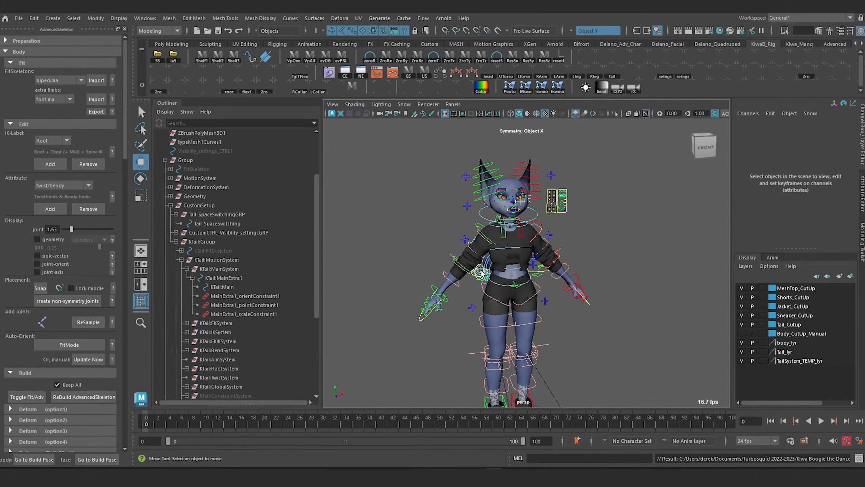
{"action": "scroll", "coordinate": [475, 283], "scroll_direction": "up", "scroll_amount": 5}
{"action": "left_click_drag", "start_coordinate": [475, 282], "coordinate": [451, 261], "text": "alt"}
{"action": "scroll", "coordinate": [501, 271], "scroll_direction": "down", "scroll_amount": 3}
{"action": "scroll", "coordinate": [462, 263], "scroll_direction": "up", "scroll_amount": 3}
{"action": "scroll", "coordinate": [467, 263], "scroll_direction": "down", "scroll_amount": 4}
{"action": "scroll", "coordinate": [507, 261], "scroll_direction": "up", "scroll_amount": 5}
{"action": "left_click_drag", "start_coordinate": [524, 266], "coordinate": [497, 275], "text": "alt"}
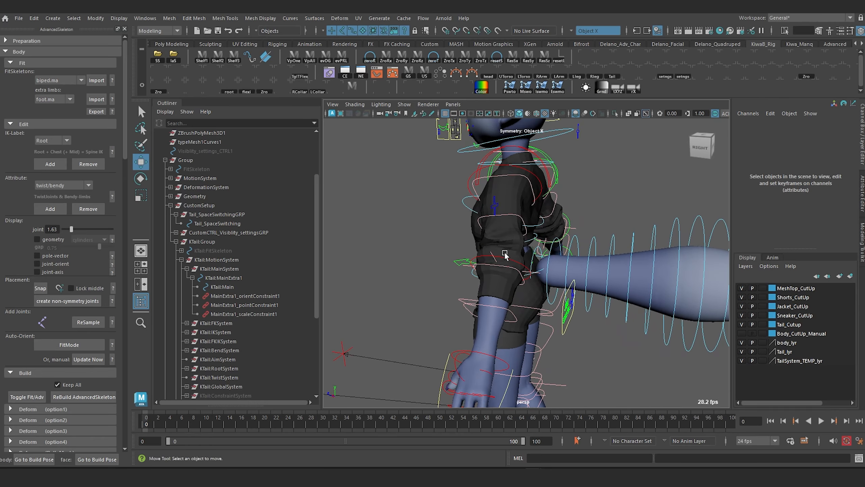
{"action": "middle_click_drag", "start_coordinate": [483, 252], "coordinate": [451, 257], "text": "alt"}
Step: Collapse and select KTail:Group in the hierarchy, and examine the tail system in relation to the whole character
{"action": "left_click", "coordinate": [176, 241]}
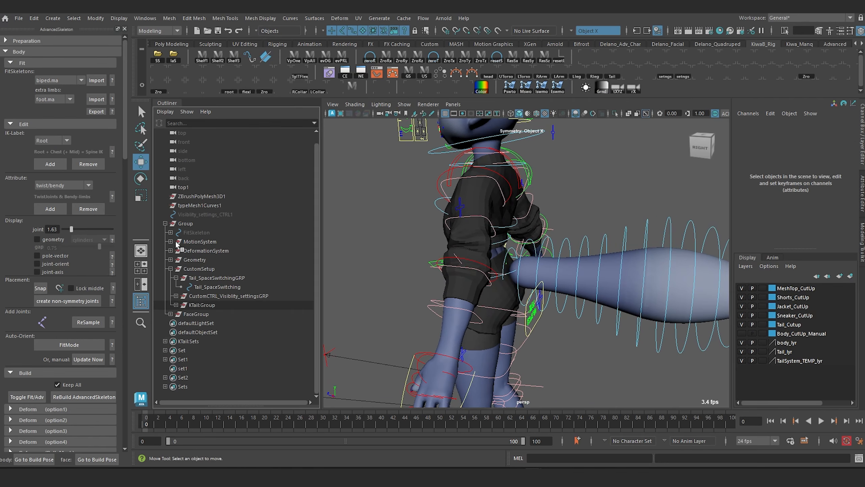
{"action": "left_click", "coordinate": [200, 306]}
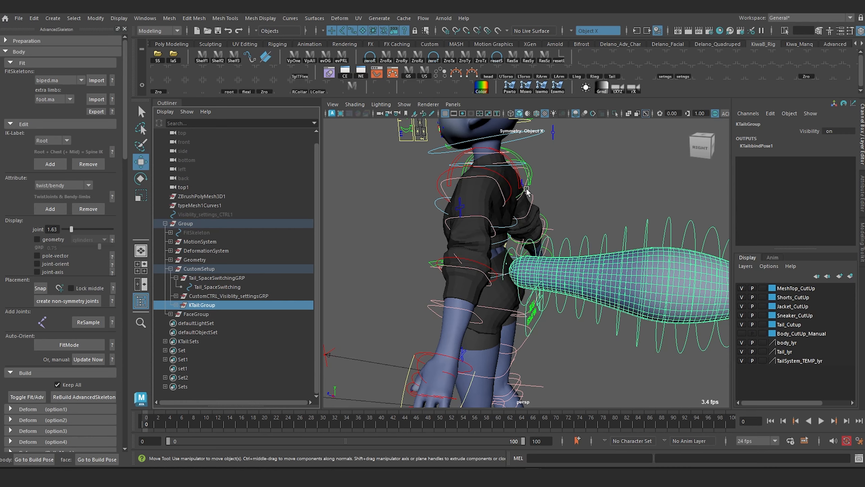
{"action": "scroll", "coordinate": [525, 187], "scroll_direction": "down", "scroll_amount": 5}
{"action": "left_click_drag", "start_coordinate": [487, 189], "coordinate": [498, 187], "text": "alt"}
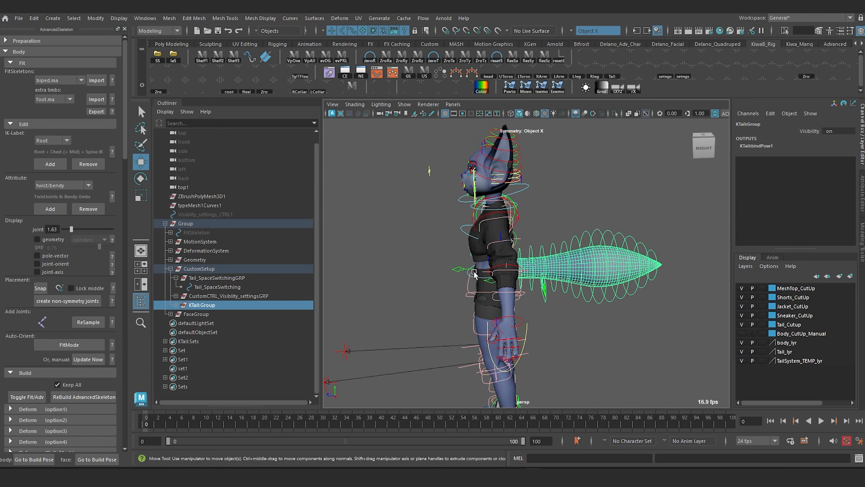
{"action": "left_click_drag", "start_coordinate": [464, 261], "coordinate": [546, 272], "text": "alt"}
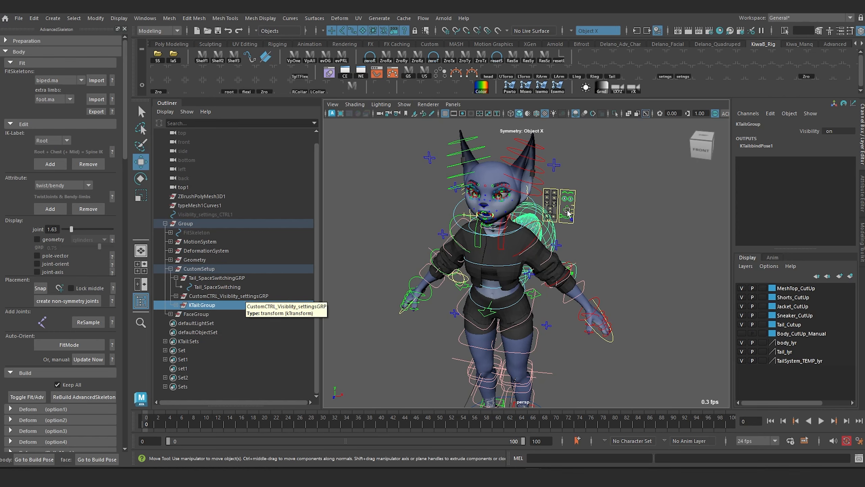
{"action": "left_click_drag", "start_coordinate": [523, 229], "coordinate": [476, 247], "text": "alt"}
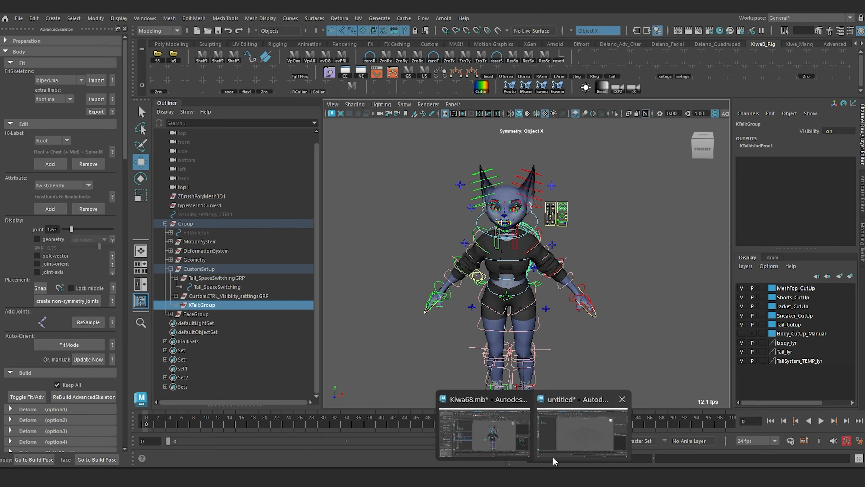
Step: Switch to the empty Maya scene and reference the Kiwa68 rig, using its file name as the new namespace
{"action": "left_click", "coordinate": [553, 456]}
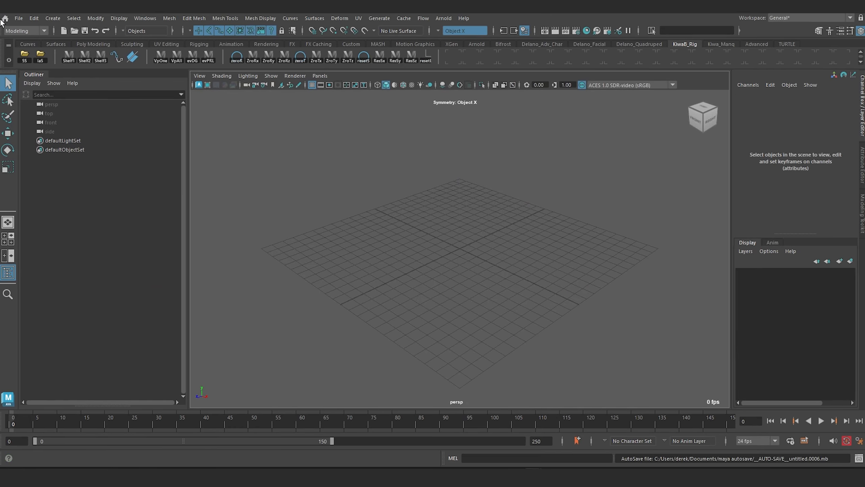
{"action": "left_click", "coordinate": [17, 18]}
{"action": "left_click", "coordinate": [128, 228]}
{"action": "scroll", "coordinate": [343, 246], "scroll_direction": "down", "scroll_amount": 8}
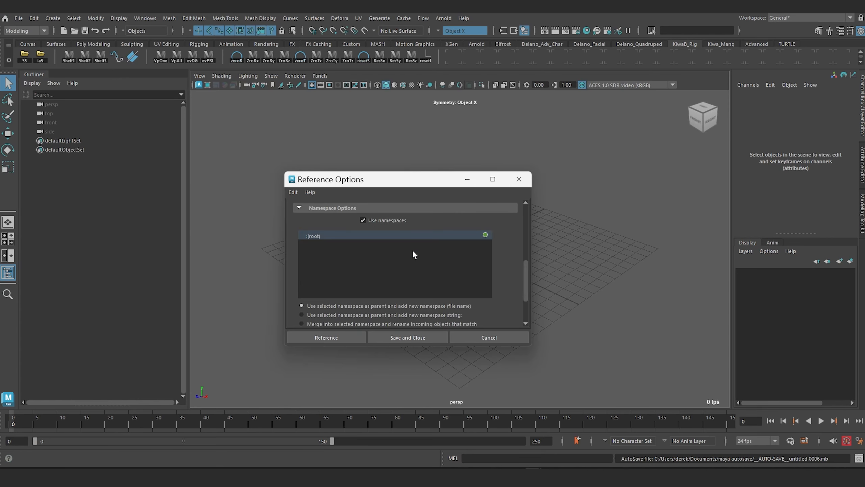
{"action": "left_click", "coordinate": [320, 337]}
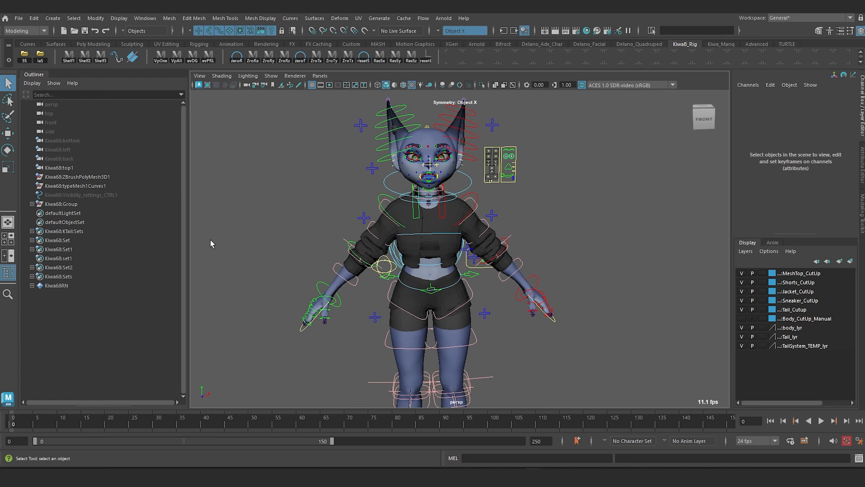
Step: Select the tail's main control to reveal it in the hierarchy, and select its parent Kiwa68:KTail:MainSystem
{"action": "left_click_drag", "start_coordinate": [271, 270], "coordinate": [477, 249], "text": "alt"}
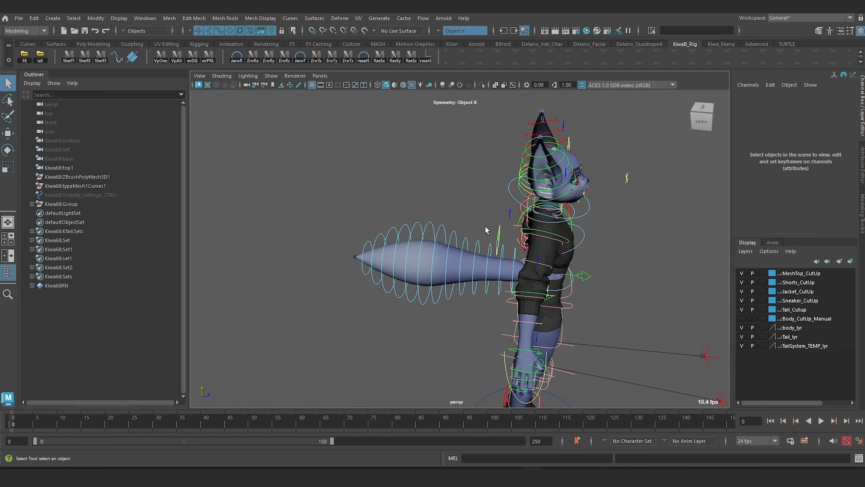
{"action": "left_click", "coordinate": [498, 235]}
{"action": "key", "text": "f"}
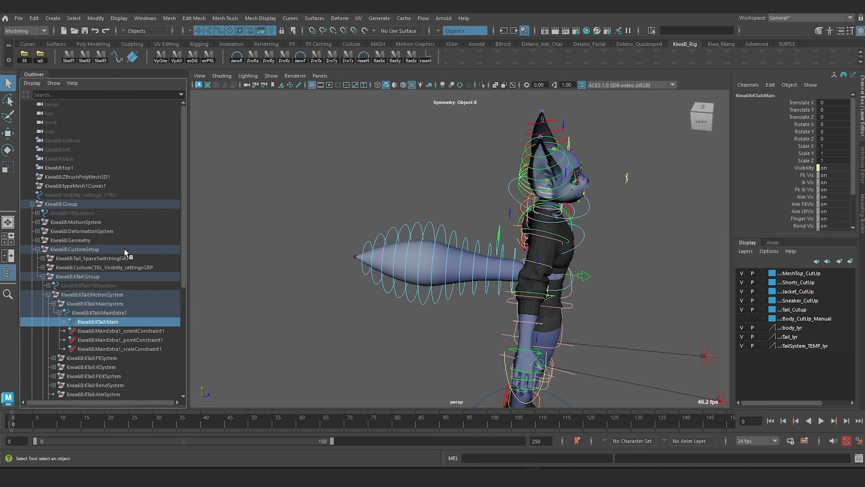
{"action": "left_click", "coordinate": [75, 304]}
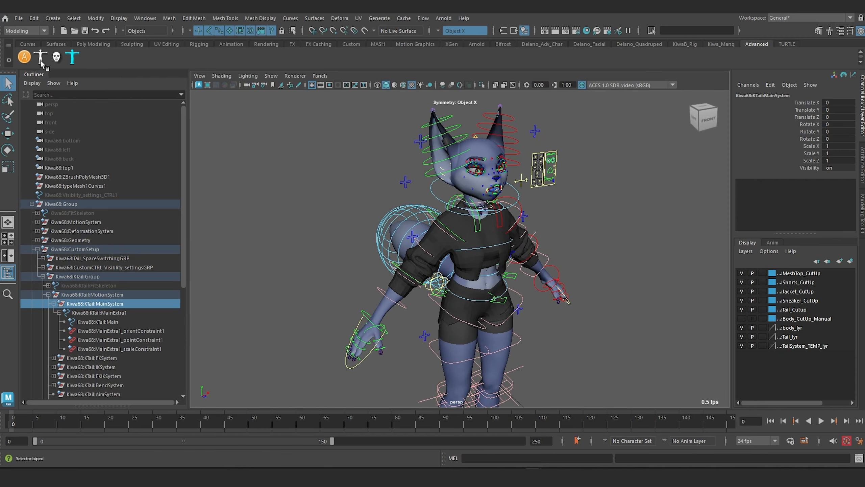
Step: Rotate Kiwa68:FKShoulder_L to about -25.9 in Y and run SwitchFKIK on the arm from the biped selector
{"action": "left_click", "coordinate": [41, 59]}
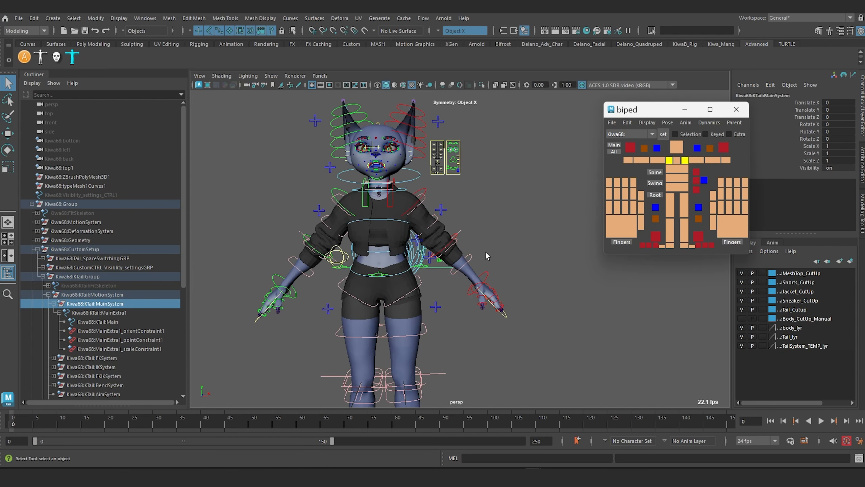
{"action": "left_click", "coordinate": [427, 196]}
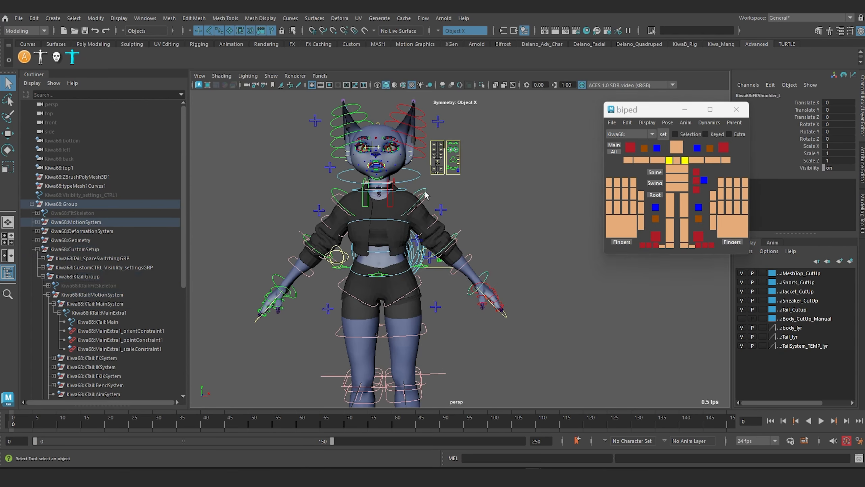
{"action": "key", "text": "e"}
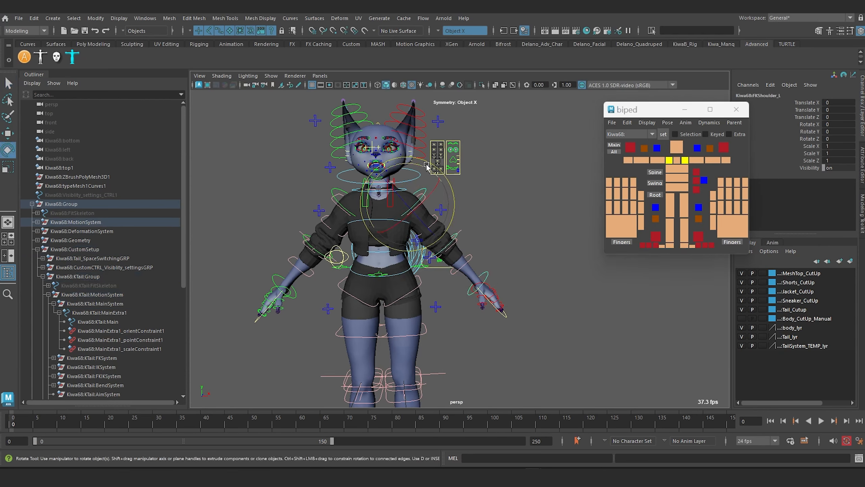
{"action": "left_click_drag", "start_coordinate": [426, 167], "coordinate": [497, 203]}
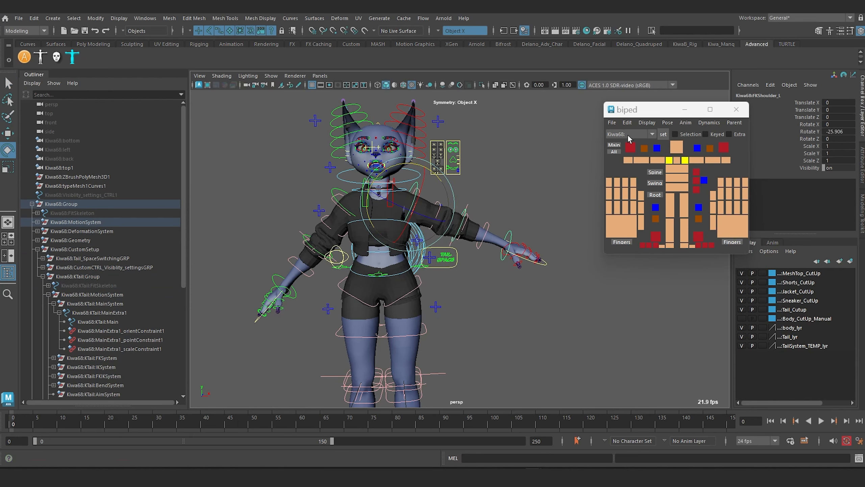
{"action": "left_click", "coordinate": [679, 123]}
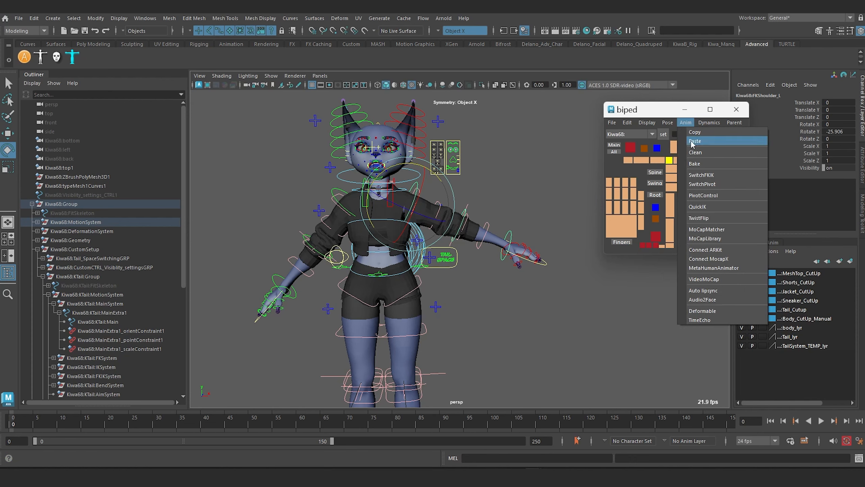
{"action": "left_click", "coordinate": [714, 175]}
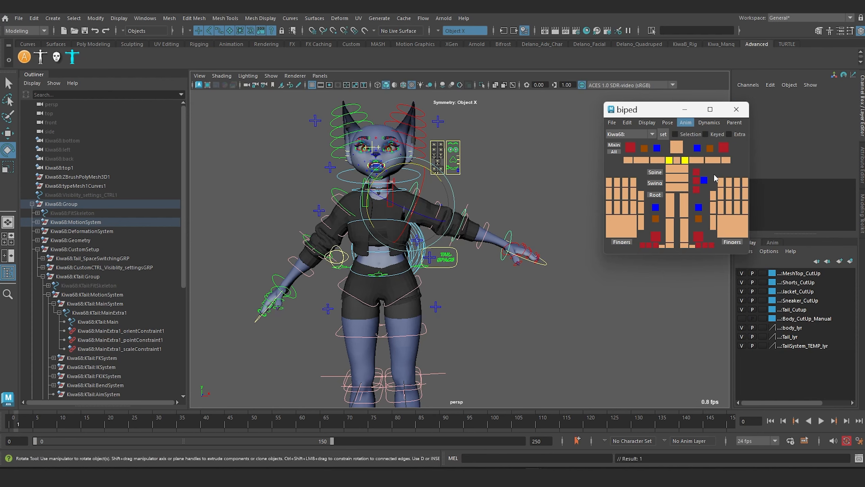
Step: Select the FK controls along the outer part of the tail and rotate them to about -17.07 in Z
{"action": "left_click_drag", "start_coordinate": [472, 238], "coordinate": [493, 217], "text": "alt"}
{"action": "scroll", "coordinate": [448, 243], "scroll_direction": "up", "scroll_amount": 3}
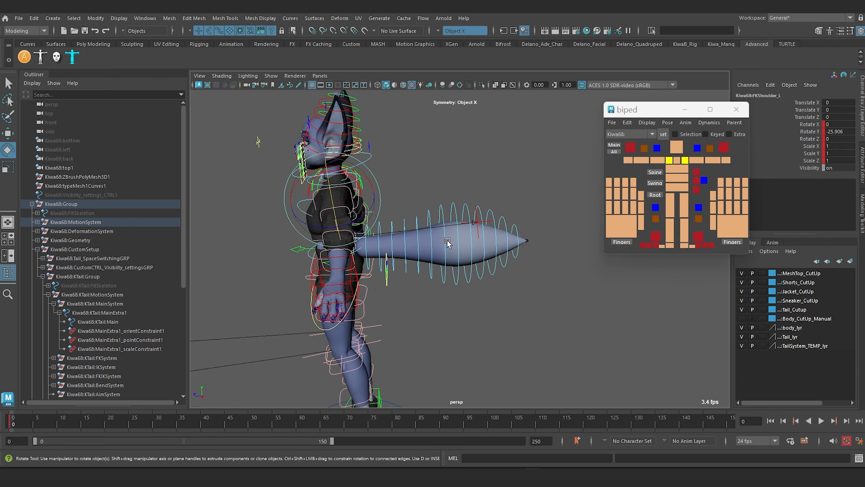
{"action": "left_click_drag", "start_coordinate": [447, 249], "coordinate": [439, 265], "text": "alt"}
{"action": "left_click_drag", "start_coordinate": [408, 303], "coordinate": [533, 274]}
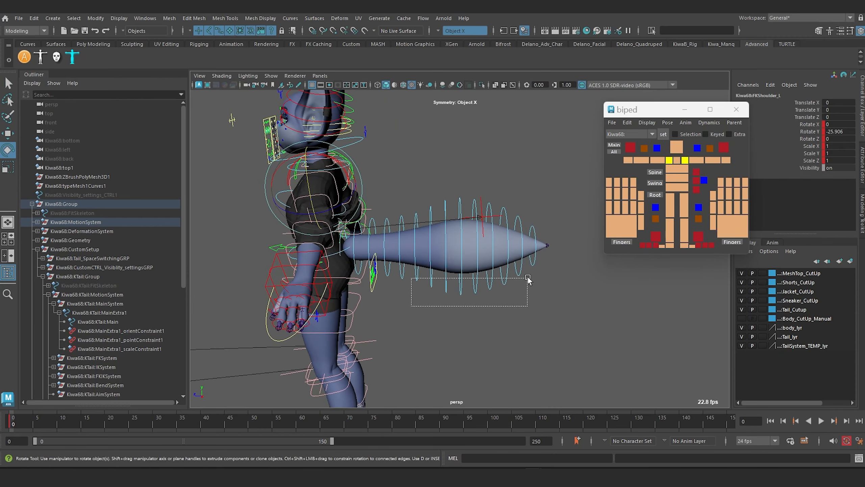
{"action": "left_click_drag", "start_coordinate": [479, 213], "coordinate": [452, 225]}
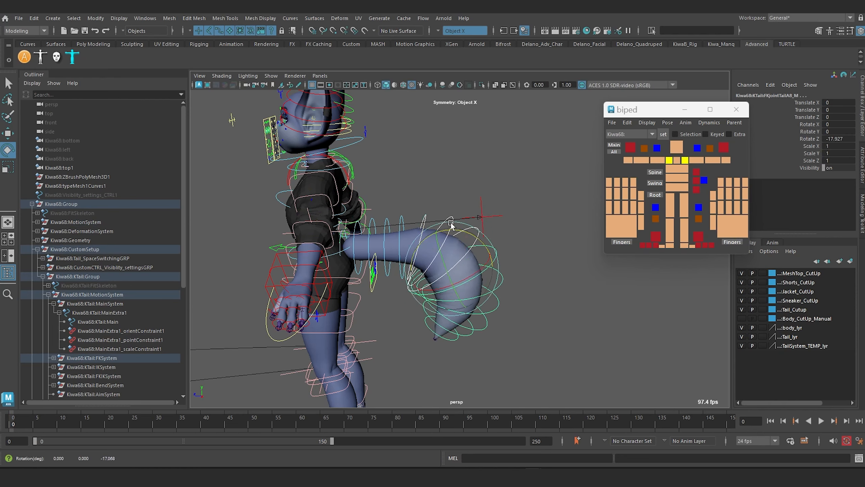
Step: Select a tail FK control, choose the Kiwa68:KTail: namespace in the biped selector, and switch the tail from FK to IK
{"action": "left_click", "coordinate": [424, 215]}
{"action": "left_click", "coordinate": [652, 133]}
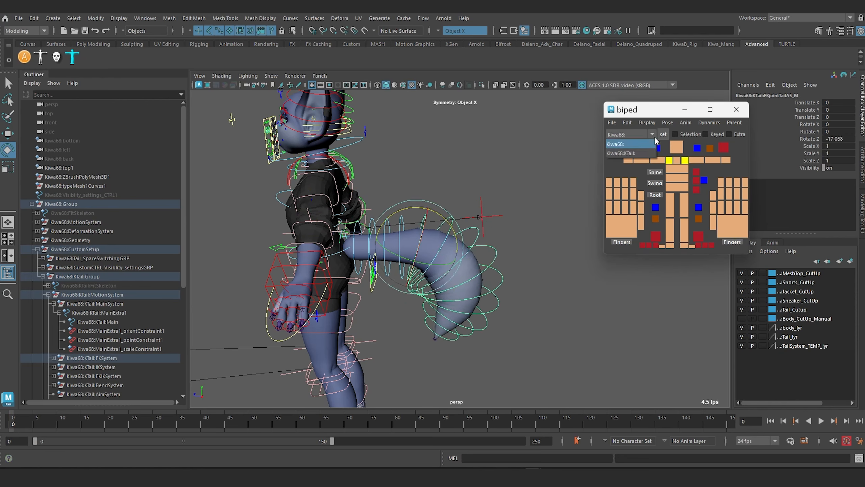
{"action": "left_click", "coordinate": [636, 156]}
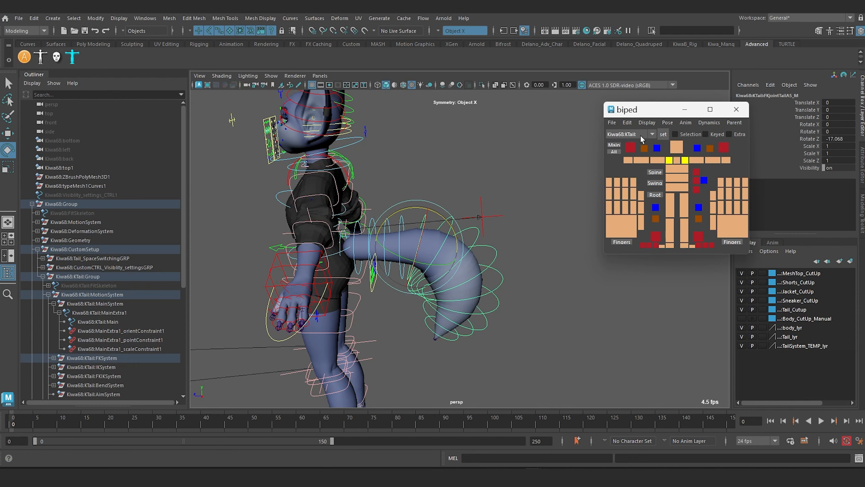
{"action": "left_click", "coordinate": [686, 122]}
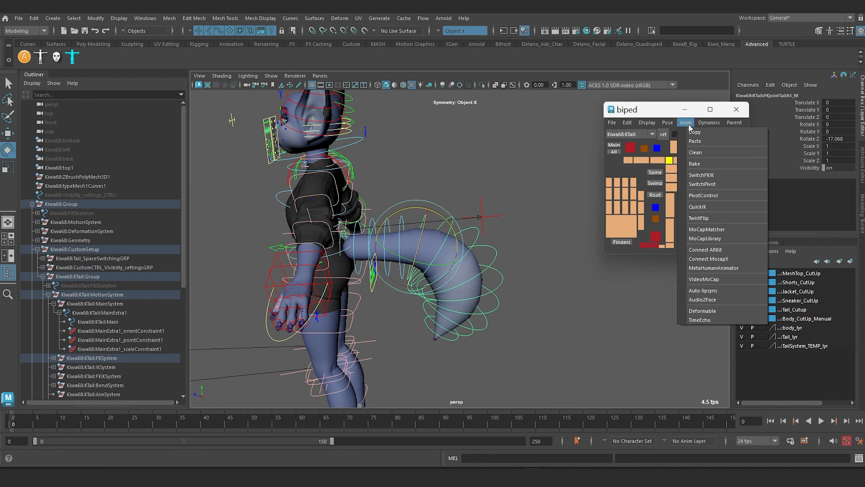
{"action": "left_click", "coordinate": [719, 175]}
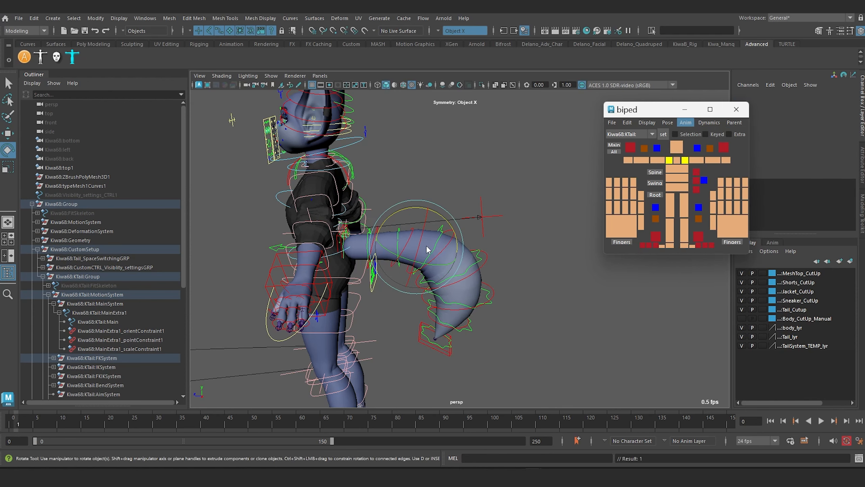
{"action": "left_click", "coordinate": [425, 261]}
{"action": "left_click_drag", "start_coordinate": [426, 261], "coordinate": [387, 257], "text": "alt"}
{"action": "middle_click_drag", "start_coordinate": [387, 257], "coordinate": [462, 217], "text": "alt"}
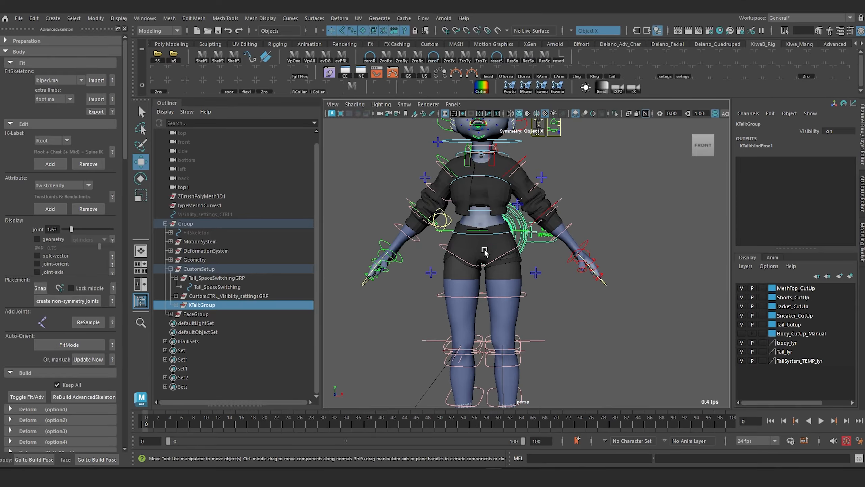
Step: Switch to the corrective deformation categorization workbook in Excel and examine the deformer types and their computational expense
{"action": "scroll", "coordinate": [484, 252], "scroll_direction": "down", "scroll_amount": 5}
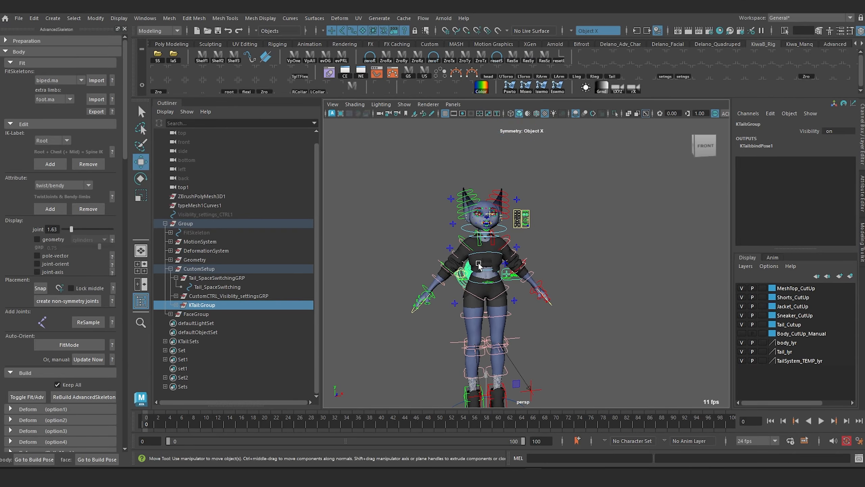
{"action": "scroll", "coordinate": [478, 266], "scroll_direction": "up", "scroll_amount": 2}
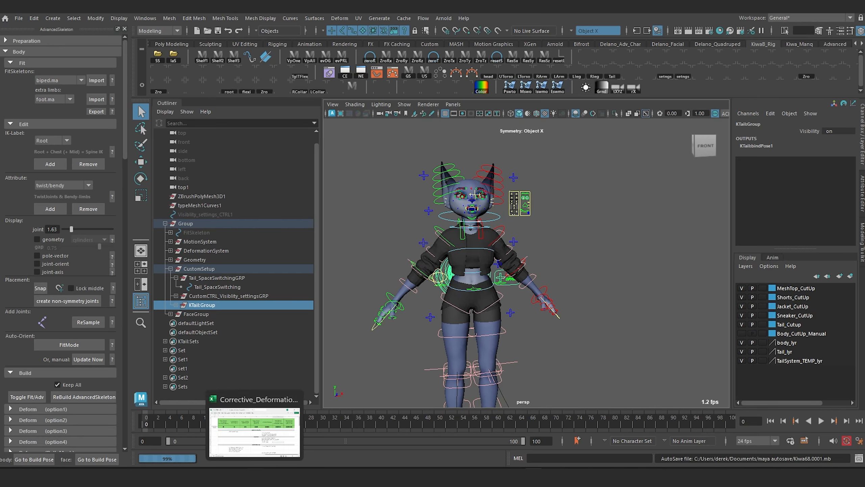
{"action": "left_click", "coordinate": [254, 428]}
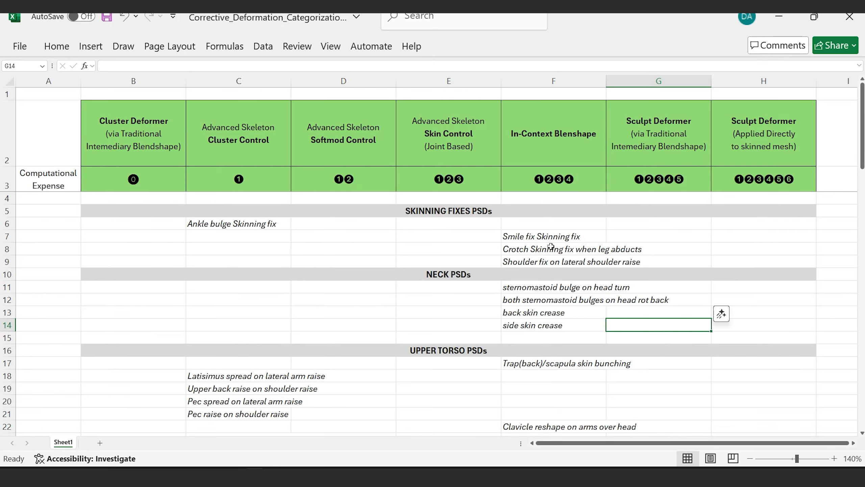
{"action": "scroll", "coordinate": [551, 246], "scroll_direction": "down", "scroll_amount": 1}
{"action": "scroll", "coordinate": [550, 246], "scroll_direction": "up", "scroll_amount": 1}
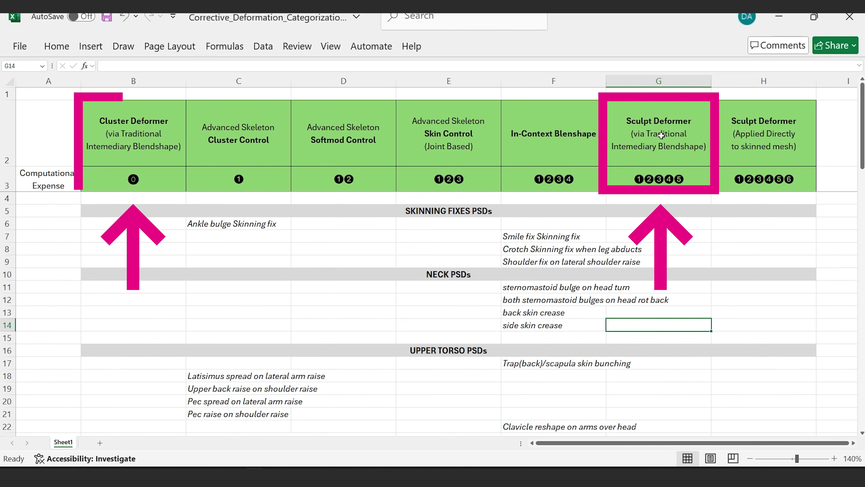
Step: Compare the Sculpt Deformer and Cluster Deformer columns for the traditional intermediary blendshape, including their computational expense
{"action": "scroll", "coordinate": [653, 301], "scroll_direction": "down", "scroll_amount": 10}
{"action": "scroll", "coordinate": [636, 118], "scroll_direction": "up", "scroll_amount": 10}
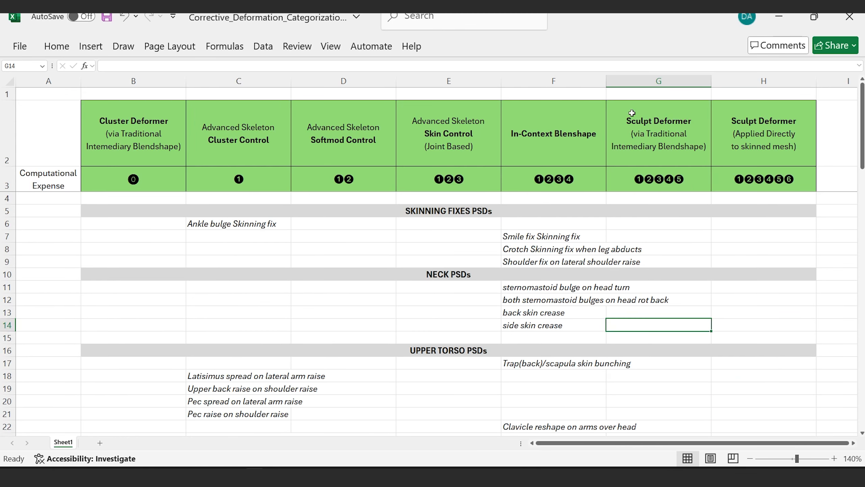
{"action": "left_click", "coordinate": [656, 129]}
{"action": "left_click", "coordinate": [112, 134]}
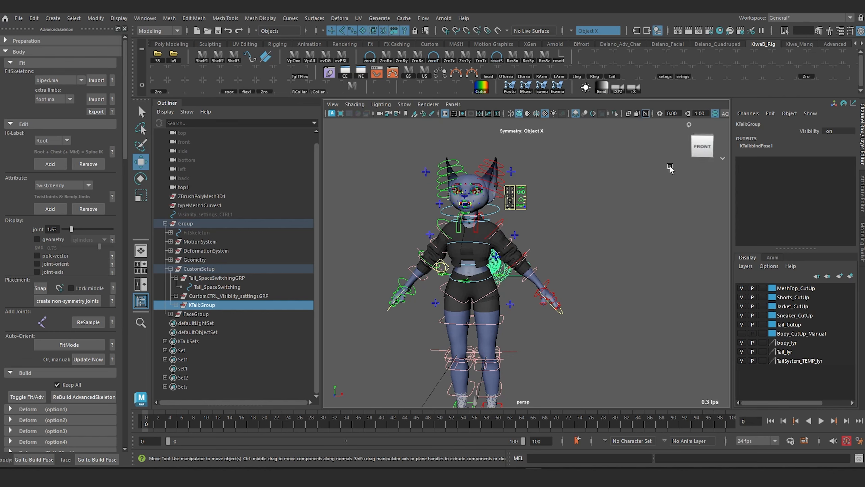
Step: Switch to Maya and duplicate the rigged character's body mesh, body_March2025_mod1
{"action": "left_click", "coordinate": [486, 316]}
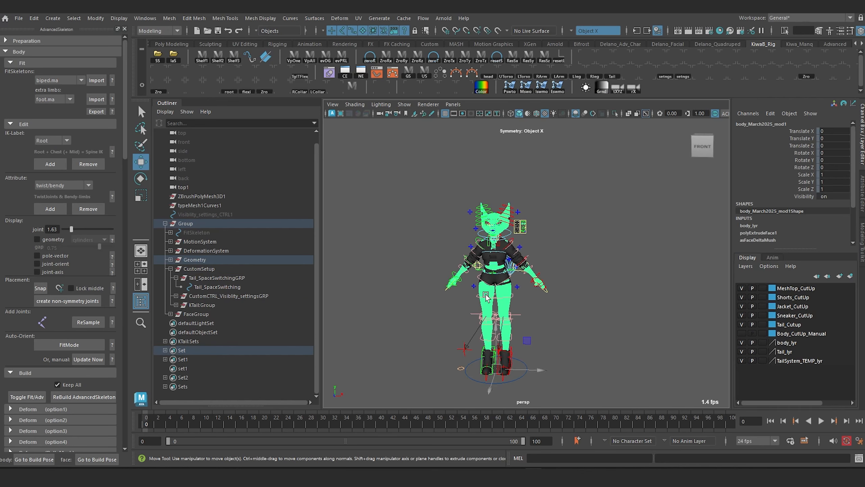
{"action": "middle_click_drag", "start_coordinate": [487, 297], "coordinate": [477, 271], "text": "alt"}
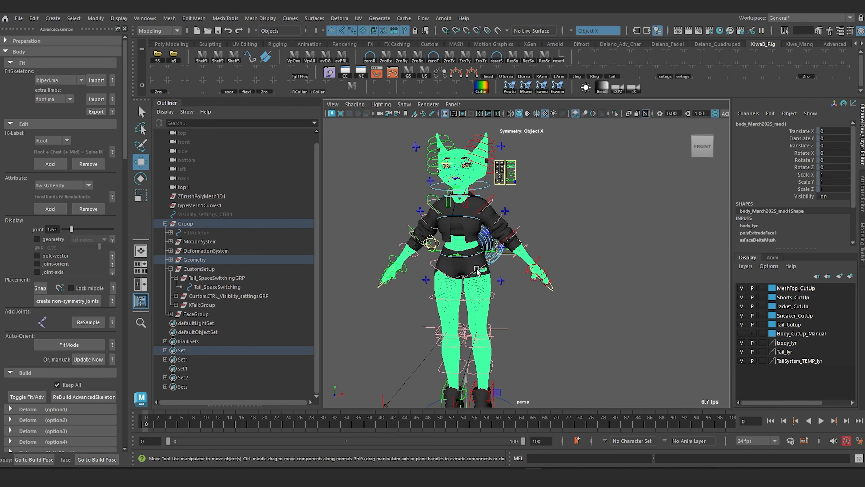
{"action": "key", "text": "ctrl+d"}
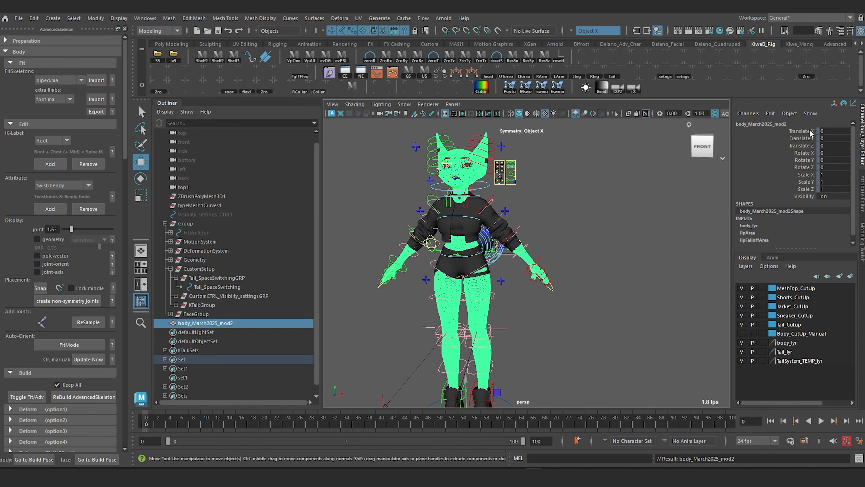
Step: Unlock the Translate X channel of the duplicated body mesh body_March2025_mod2
{"action": "scroll", "coordinate": [518, 227], "scroll_direction": "down", "scroll_amount": 2}
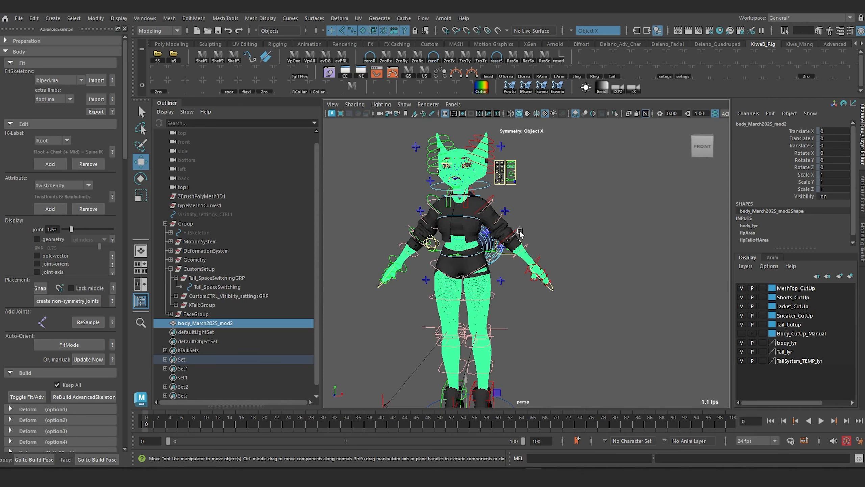
{"action": "scroll", "coordinate": [585, 269], "scroll_direction": "down", "scroll_amount": 2}
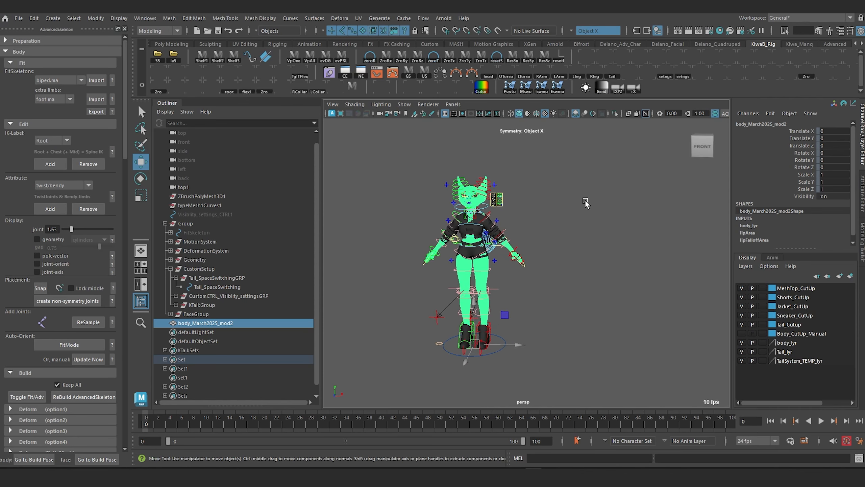
{"action": "left_click", "coordinate": [803, 130]}
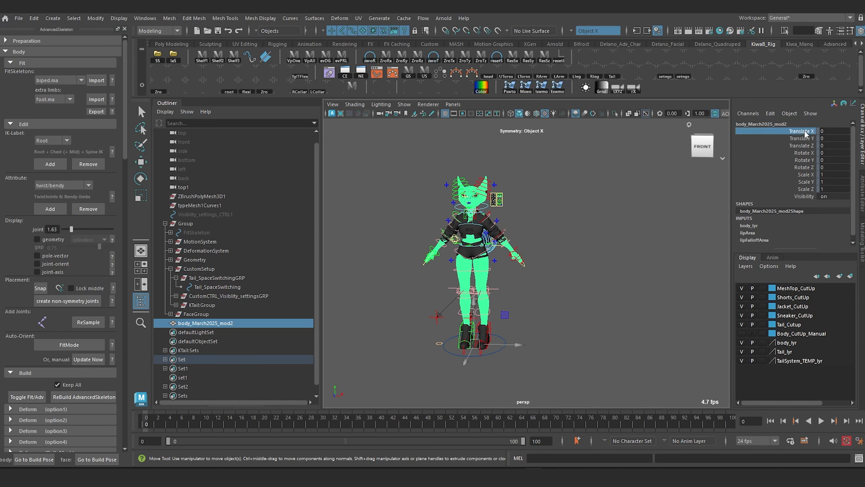
{"action": "right_click", "coordinate": [803, 130]}
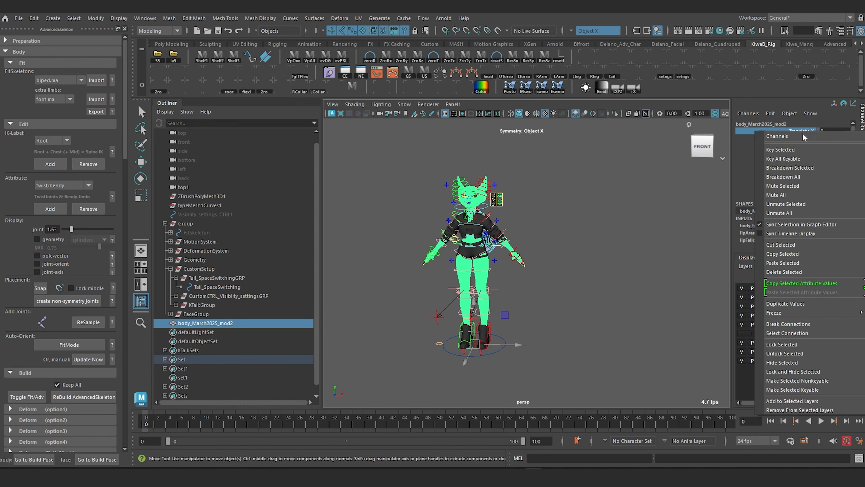
{"action": "left_click", "coordinate": [788, 354]}
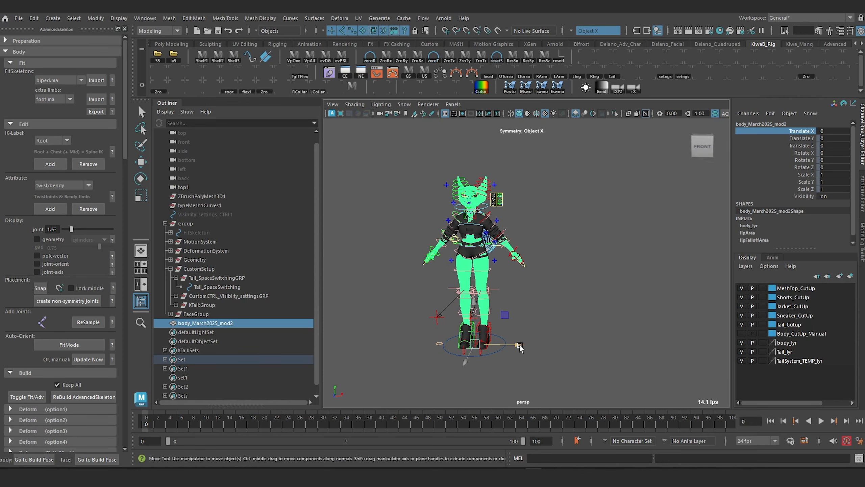
Step: Move the duplicated body mesh sideways away from the rig and set its Translate X to 150
{"action": "left_click_drag", "start_coordinate": [519, 348], "coordinate": [643, 351]}
{"action": "double_click", "coordinate": [827, 132]}
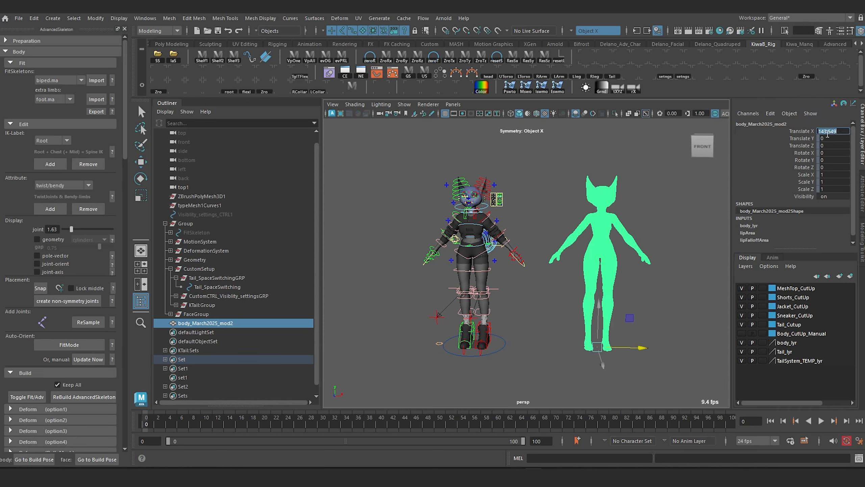
{"action": "type", "text": "150"}
{"action": "key", "text": "Return"}
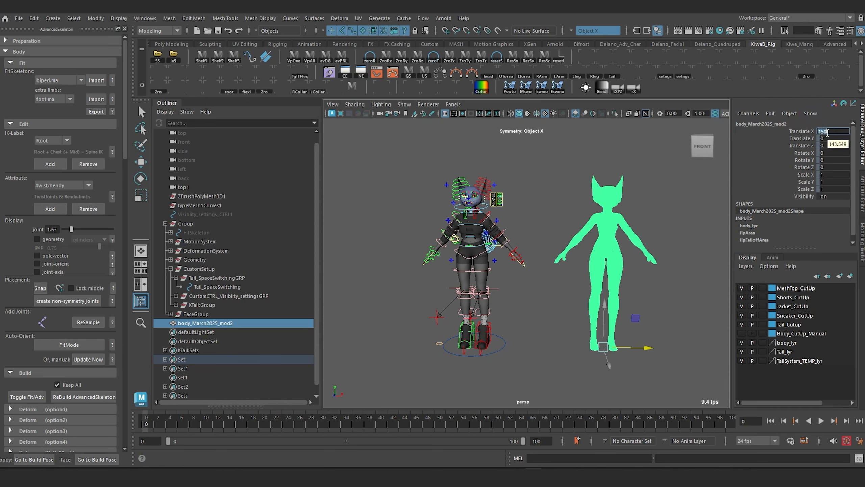
Step: Select the duplicated body mesh beside the rig and rename it MASTER_BSHP_Intemediary
{"action": "left_click_drag", "start_coordinate": [586, 200], "coordinate": [580, 232], "text": "alt"}
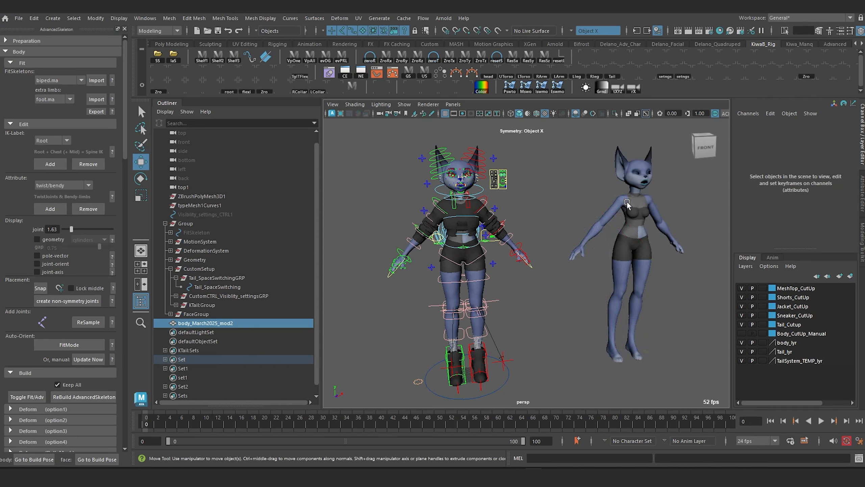
{"action": "left_click", "coordinate": [623, 224]}
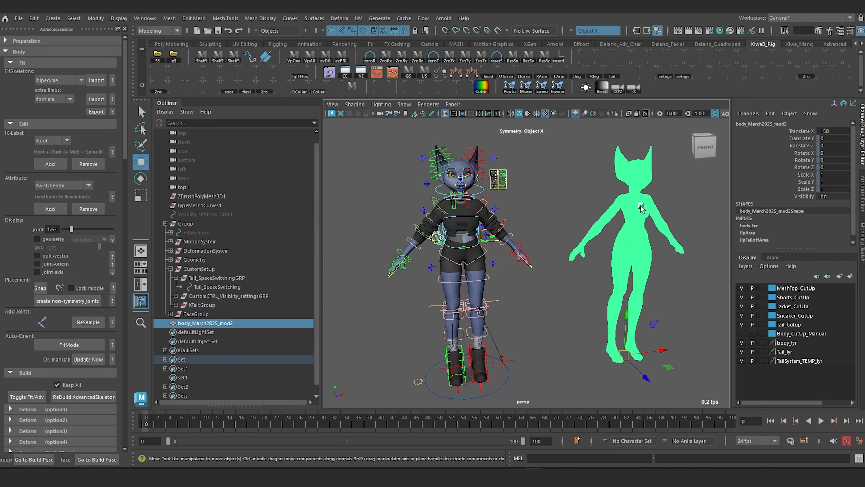
{"action": "left_click_drag", "start_coordinate": [633, 221], "coordinate": [574, 285], "text": "alt"}
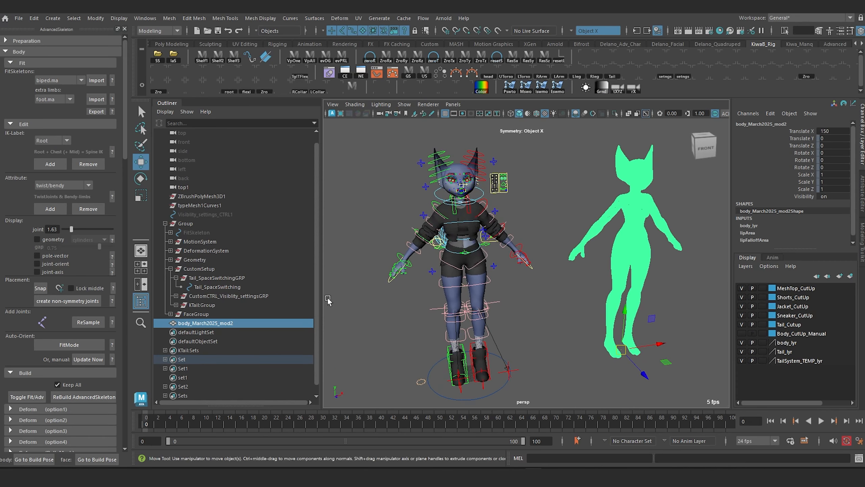
{"action": "left_click_drag", "start_coordinate": [640, 226], "coordinate": [575, 225], "text": "alt"}
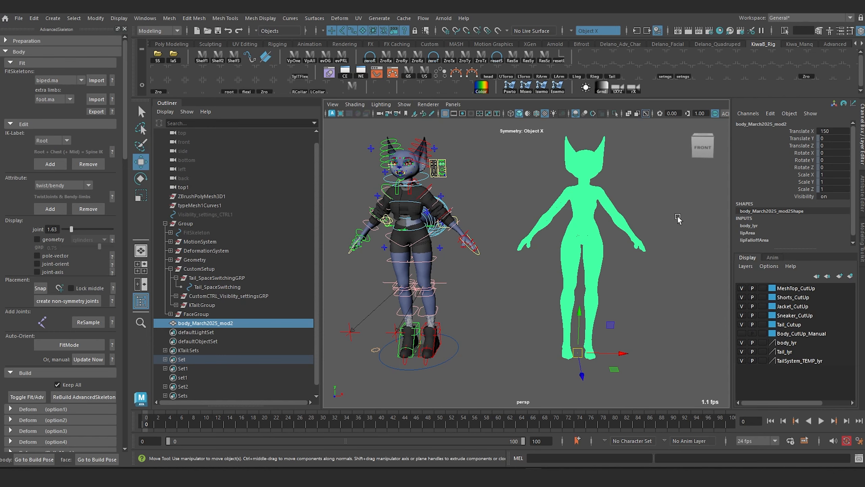
{"action": "left_click", "coordinate": [524, 237]}
{"action": "left_click", "coordinate": [204, 322]}
{"action": "double_click", "coordinate": [196, 323]}
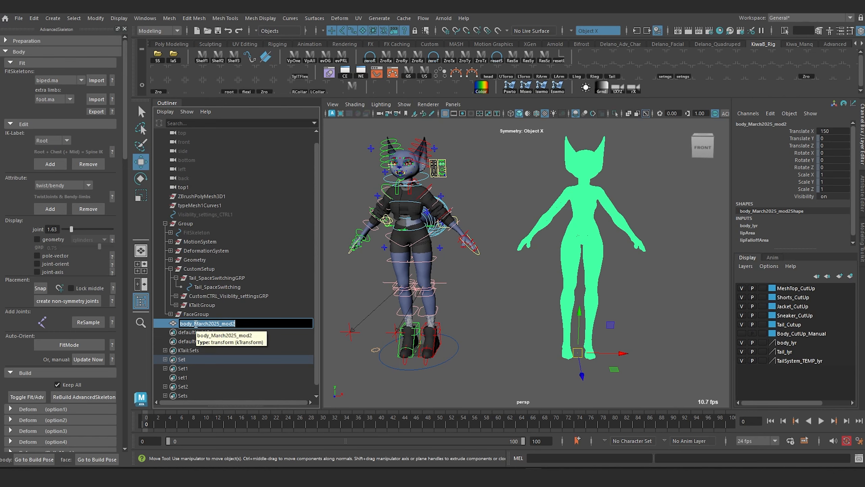
{"action": "type", "text": "MASTER"}
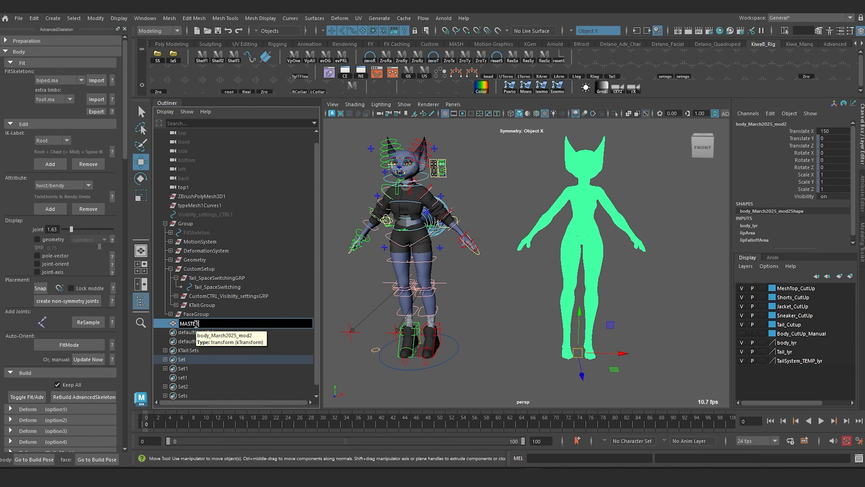
{"action": "type", "text": "_BSHP_Intemediary"}
{"action": "key", "text": "Return"}
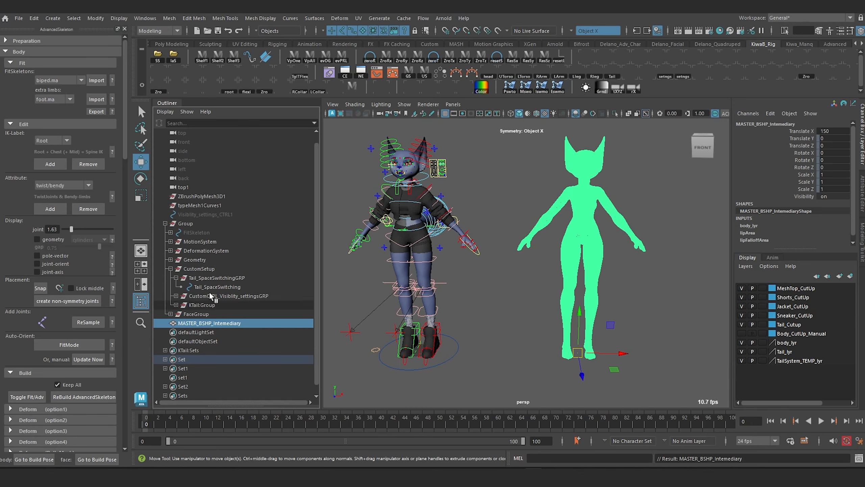
{"action": "left_click", "coordinate": [524, 243]}
{"action": "left_click_drag", "start_coordinate": [525, 188], "coordinate": [607, 278]}
{"action": "left_click", "coordinate": [535, 155]}
{"action": "left_click_drag", "start_coordinate": [535, 155], "coordinate": [633, 301]}
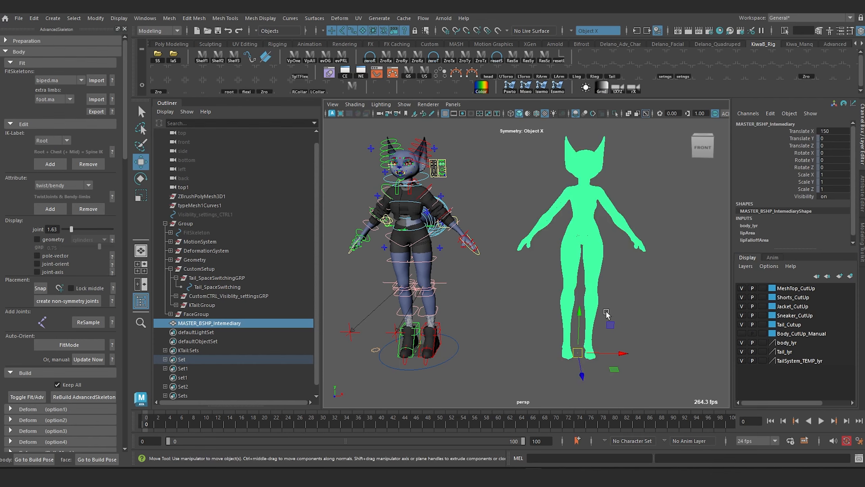
{"action": "left_click_drag", "start_coordinate": [535, 291], "coordinate": [538, 284], "text": "alt"}
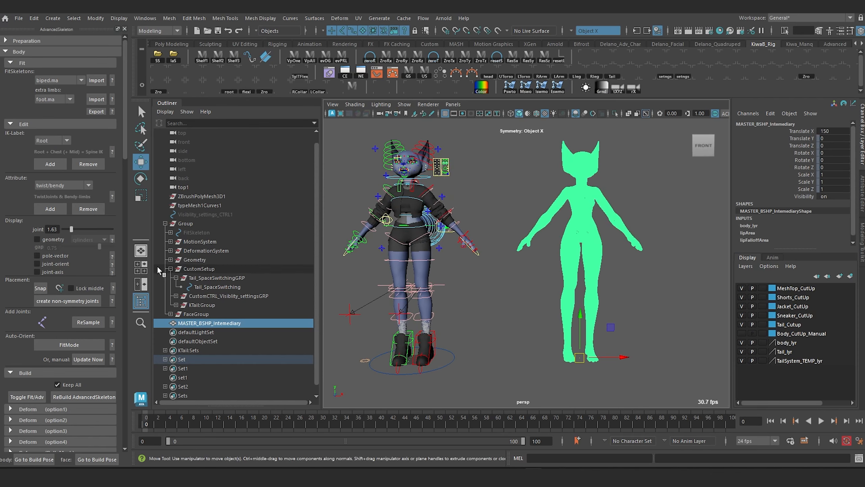
Step: Collapse the CustomSetup hierarchy, then put MASTER_BSHP_Intemediary in a new group named Blendshapes
{"action": "left_click", "coordinate": [170, 268]}
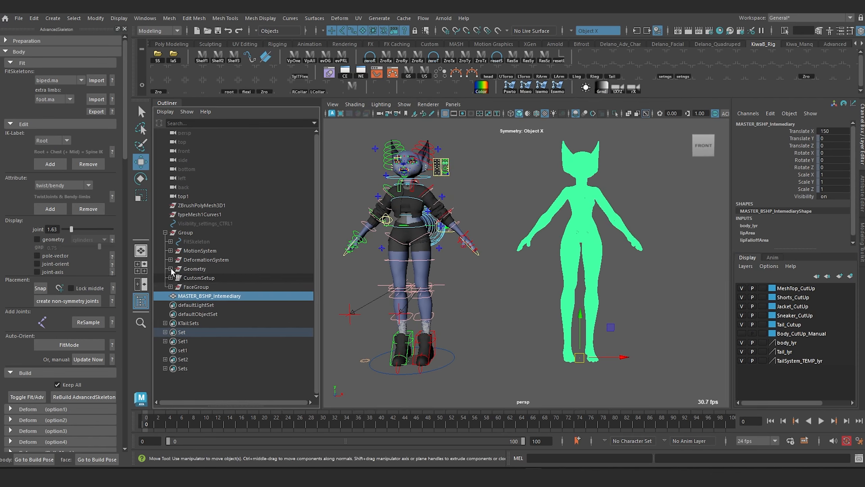
{"action": "left_click", "coordinate": [203, 277]}
{"action": "left_click", "coordinate": [199, 296]}
{"action": "left_click_drag", "start_coordinate": [199, 297], "coordinate": [191, 305]}
{"action": "key", "text": "ctrl+g"}
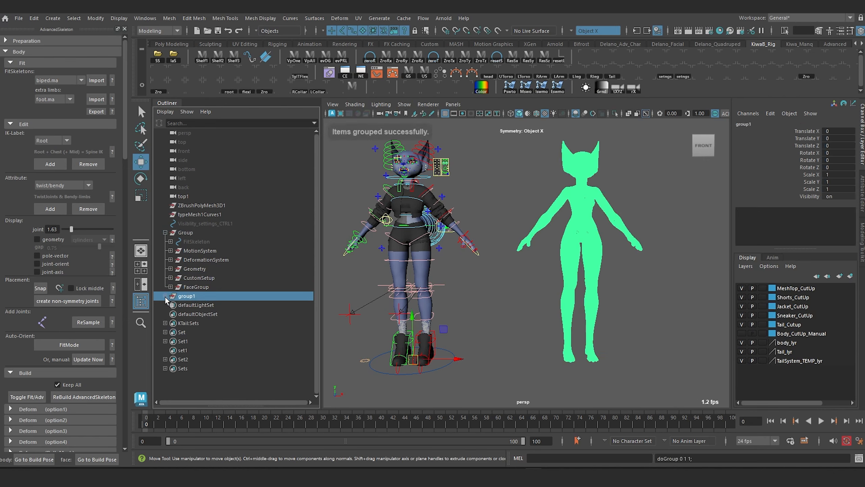
{"action": "double_click", "coordinate": [184, 297]}
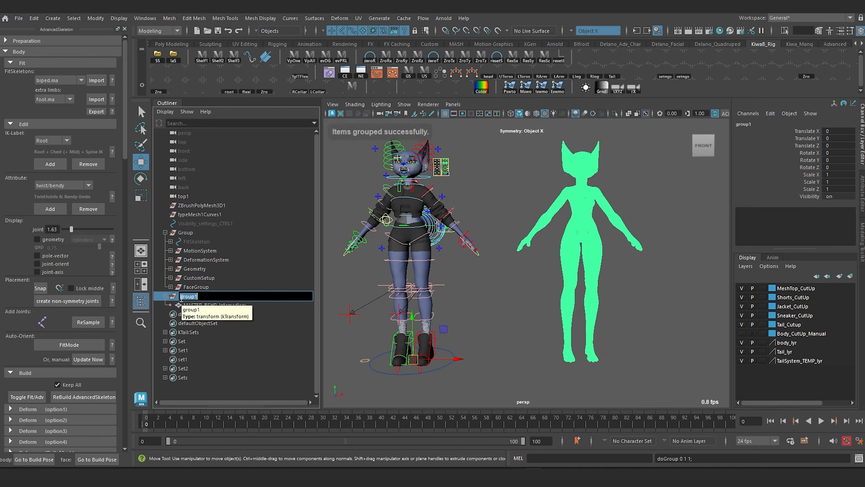
{"action": "type", "text": "Blendshapes"}
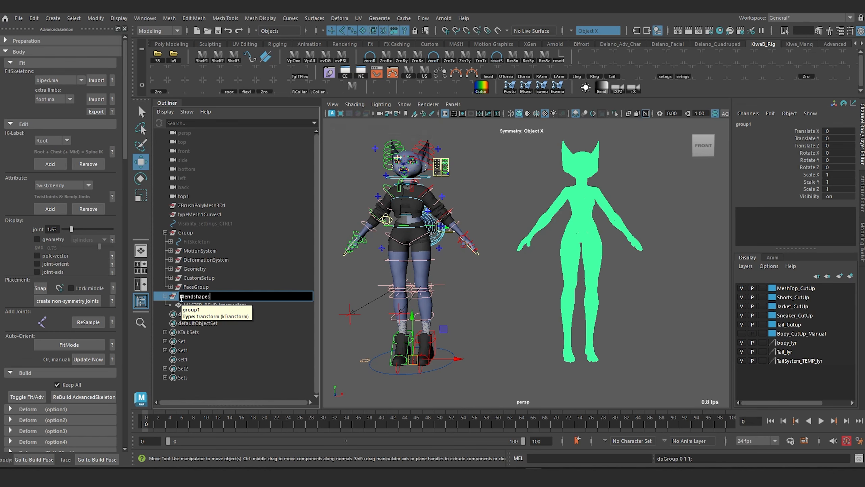
{"action": "key", "text": "Return"}
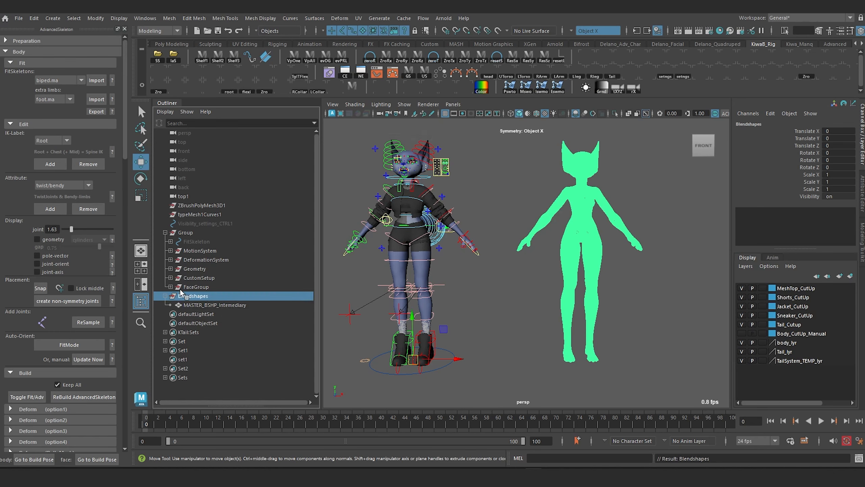
Step: Parent the Blendshapes group under the main Group and expand it to select its MASTER_BSHP_Intemediary mesh
{"action": "middle_click_drag", "start_coordinate": [189, 233], "coordinate": [189, 232]}
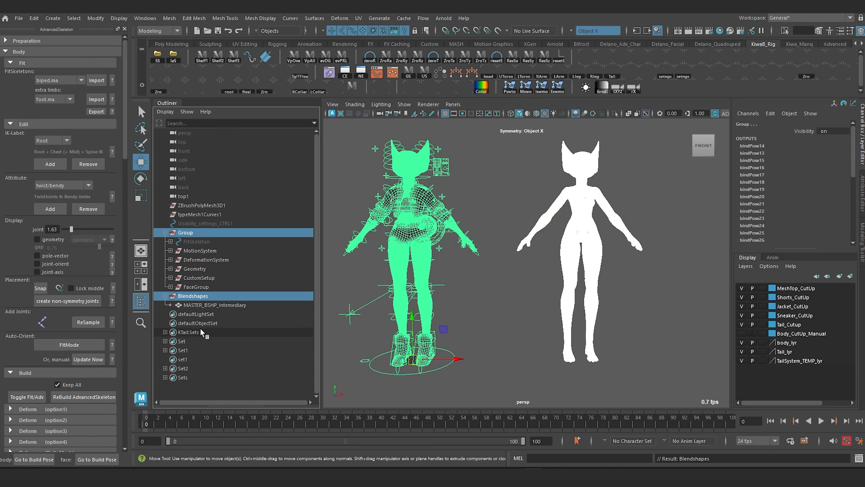
{"action": "left_click", "coordinate": [173, 296]}
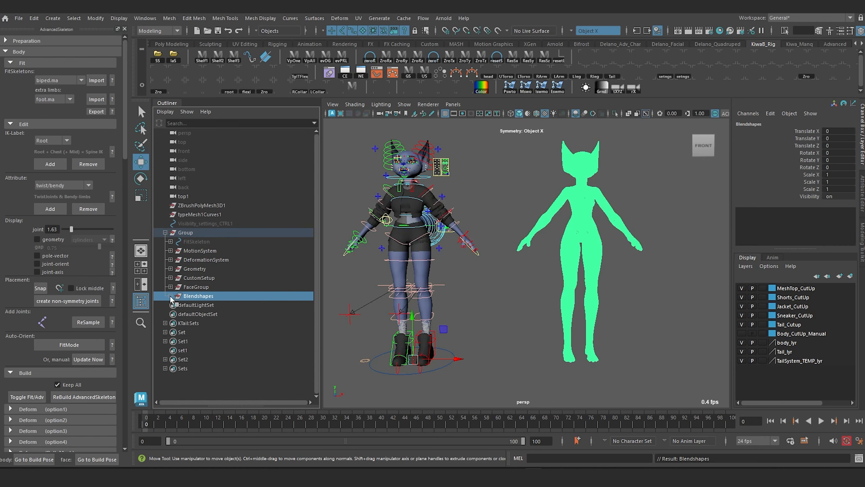
{"action": "left_click", "coordinate": [171, 296]}
{"action": "left_click", "coordinate": [212, 304]}
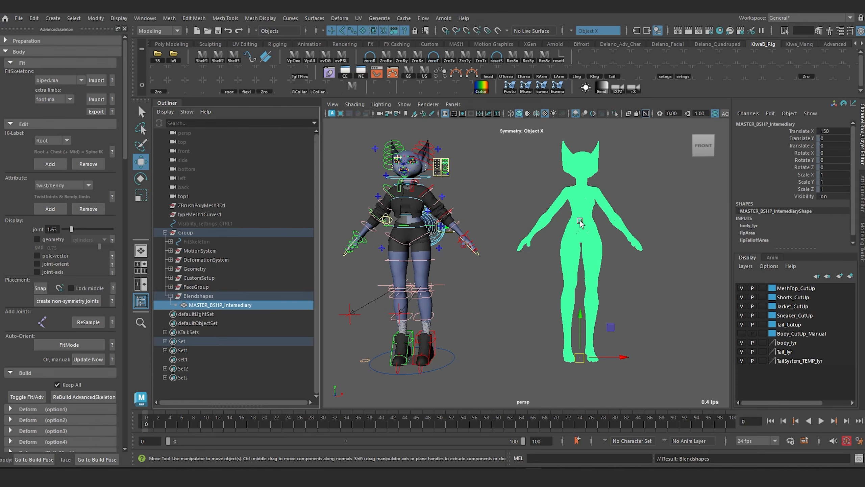
{"action": "left_click_drag", "start_coordinate": [581, 224], "coordinate": [545, 226], "text": "alt"}
{"action": "left_click", "coordinate": [185, 232]}
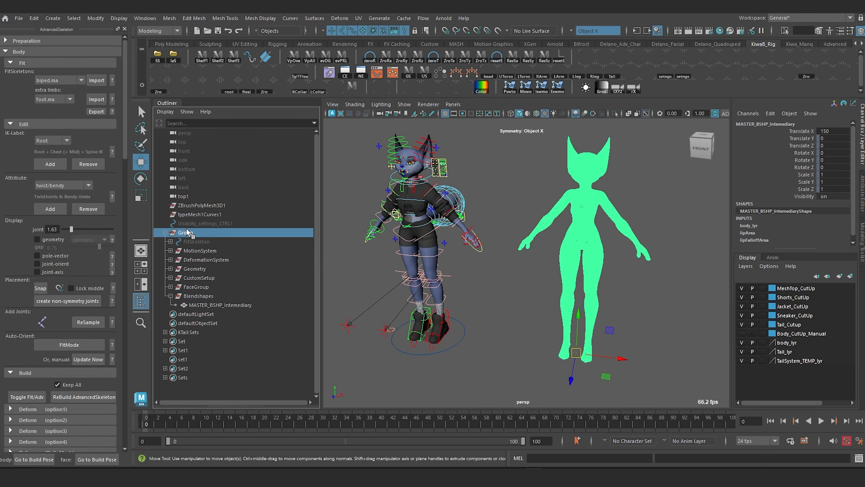
Step: Select the intermediary mesh followed by the rig's body mesh, and open the Blend Shape creation options from the Rigging menu set
{"action": "scroll", "coordinate": [556, 302], "scroll_direction": "up", "scroll_amount": 5}
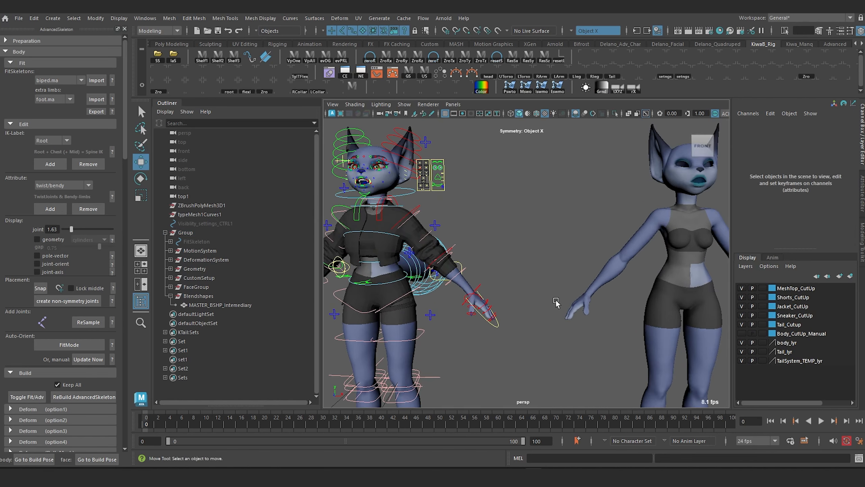
{"action": "scroll", "coordinate": [556, 302], "scroll_direction": "down", "scroll_amount": 3}
{"action": "scroll", "coordinate": [549, 186], "scroll_direction": "down", "scroll_amount": 3}
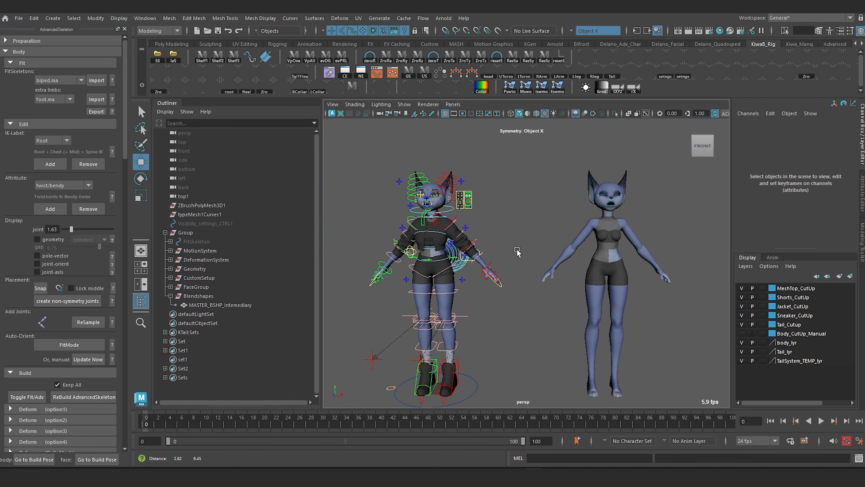
{"action": "left_click", "coordinate": [609, 225]}
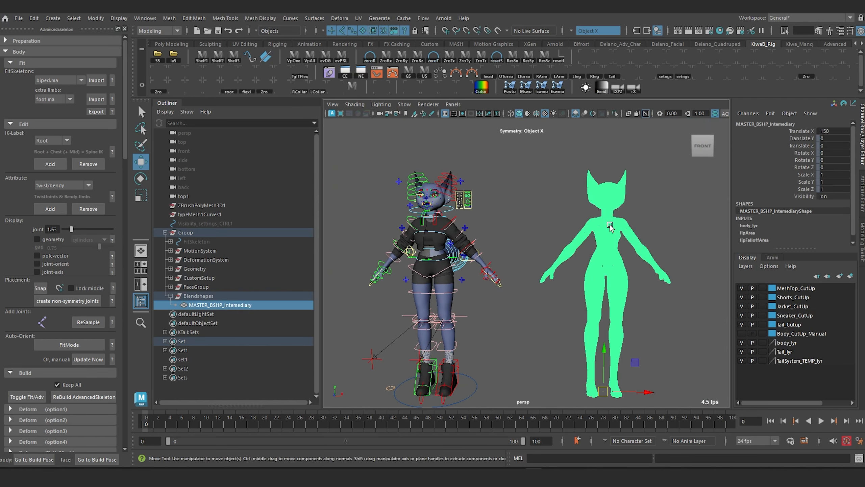
{"action": "left_click", "coordinate": [446, 302]}
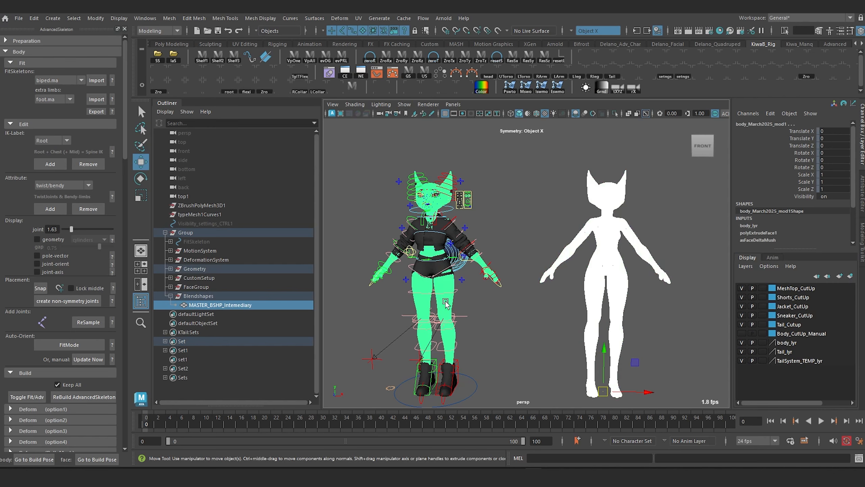
{"action": "left_click", "coordinate": [148, 31]}
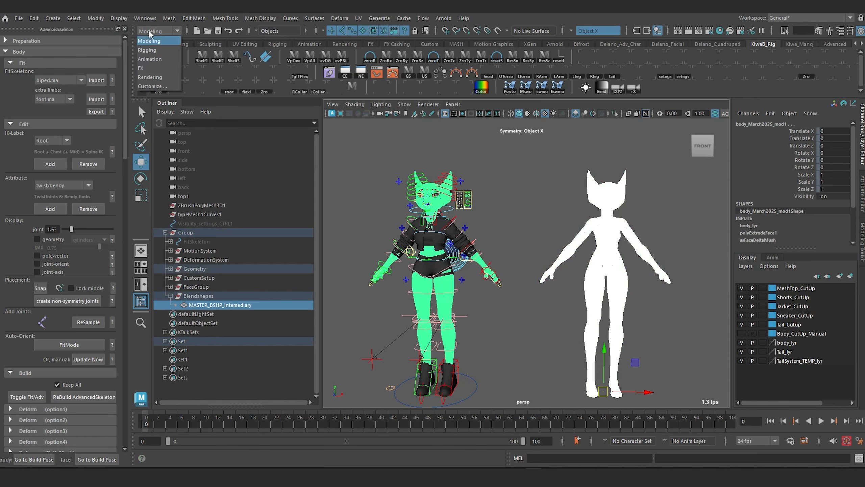
{"action": "left_click", "coordinate": [146, 49]}
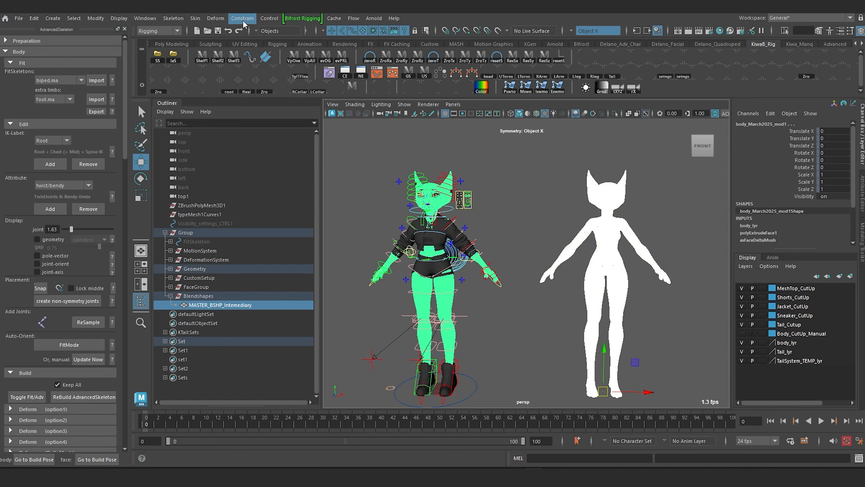
{"action": "left_click", "coordinate": [215, 18]}
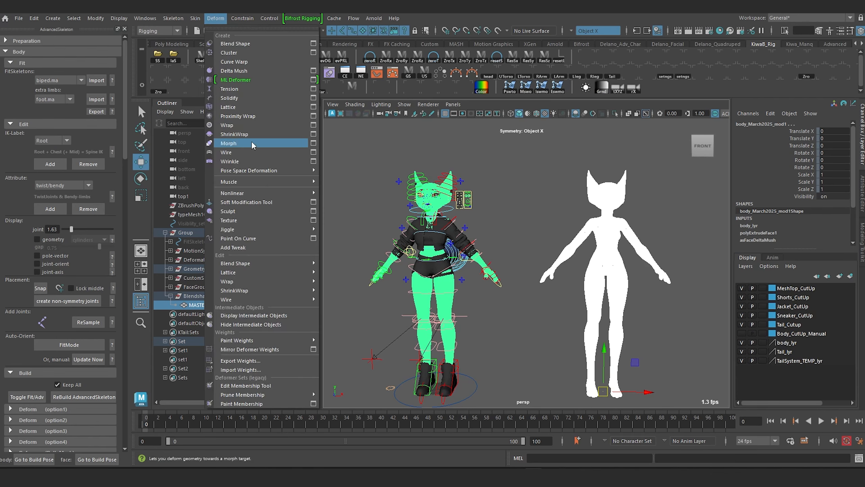
{"action": "left_click", "coordinate": [313, 43]}
{"action": "left_click_drag", "start_coordinate": [391, 171], "coordinate": [459, 149]}
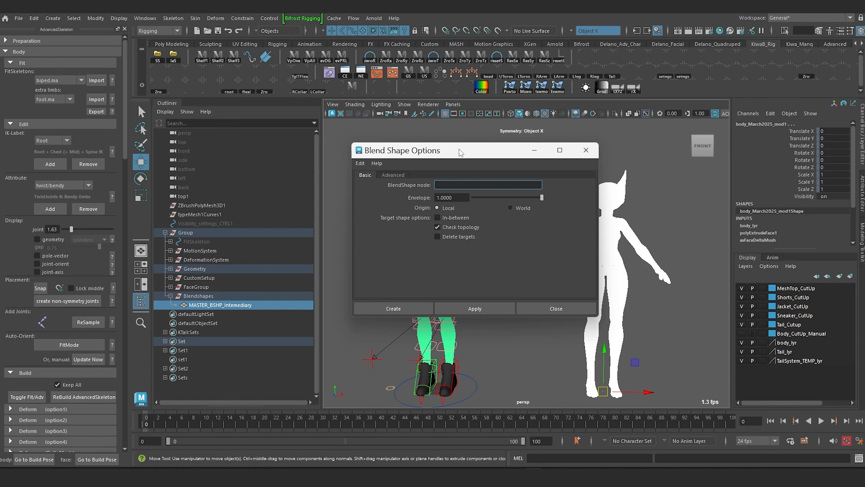
Step: Name the blend shape node MASTER_BSHP_INT and create it with local origin and topology checking
{"action": "type", "text": "BSHP"}
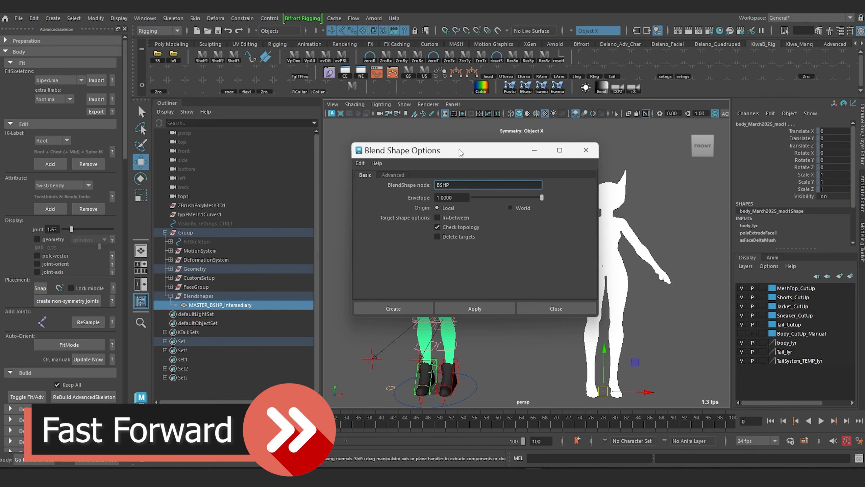
{"action": "key", "text": "Home"}
{"action": "type", "text": "MASTER_"}
{"action": "key", "text": "End"}
{"action": "type", "text": "_INTEMEDI"}
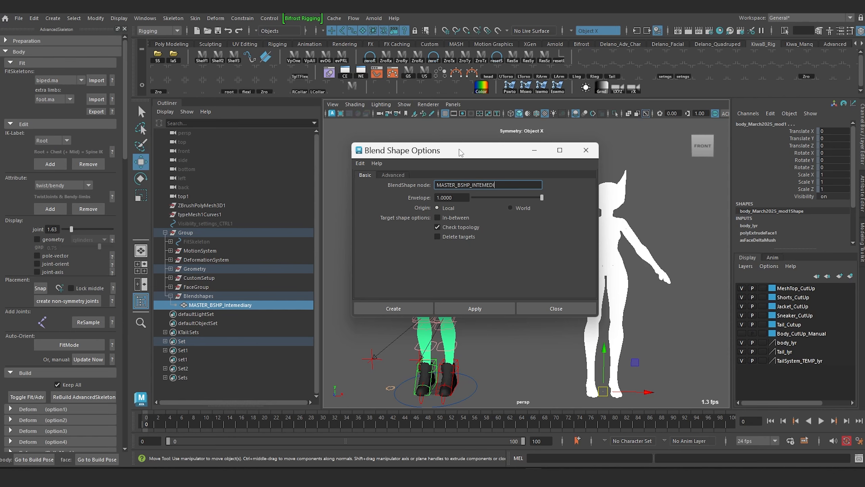
{"action": "key", "text": "BackSpace"}
{"action": "key", "text": "BackSpace"}
{"action": "key", "text": "BackSpace"}
{"action": "key", "text": "BackSpace"}
{"action": "key", "text": "BackSpace"}
{"action": "left_click", "coordinate": [394, 175]}
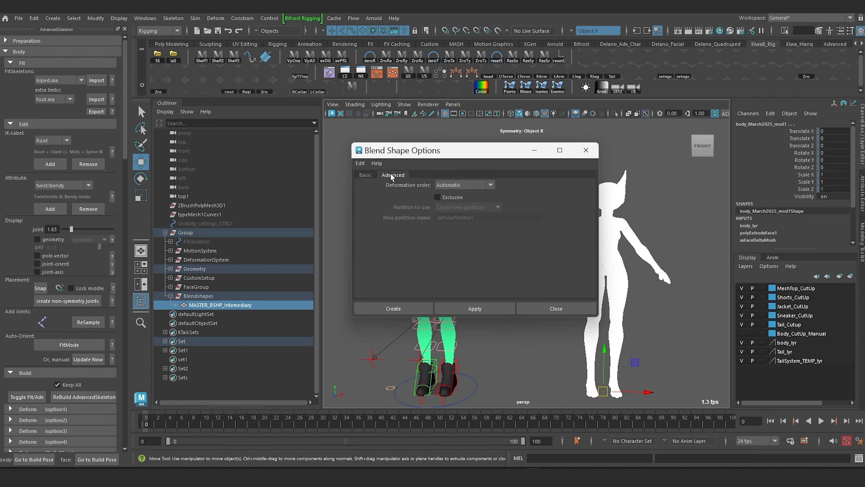
{"action": "left_click", "coordinate": [367, 175]}
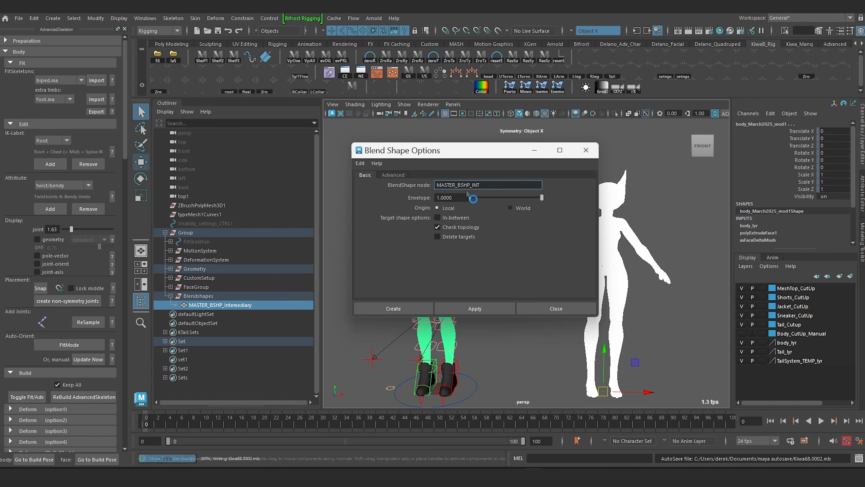
{"action": "left_click", "coordinate": [401, 308]}
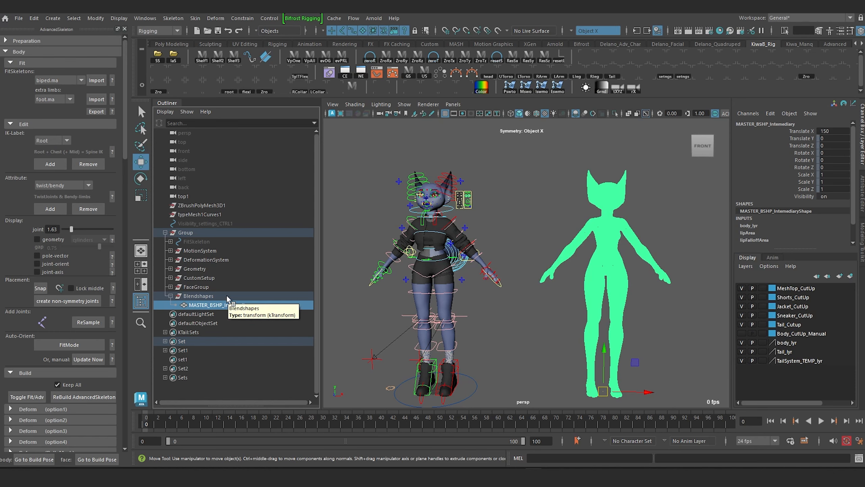
Step: Rename the intermediary mesh in the Blendshapes group to geo_MASTER_BSHP_INT
{"action": "double_click", "coordinate": [193, 305]}
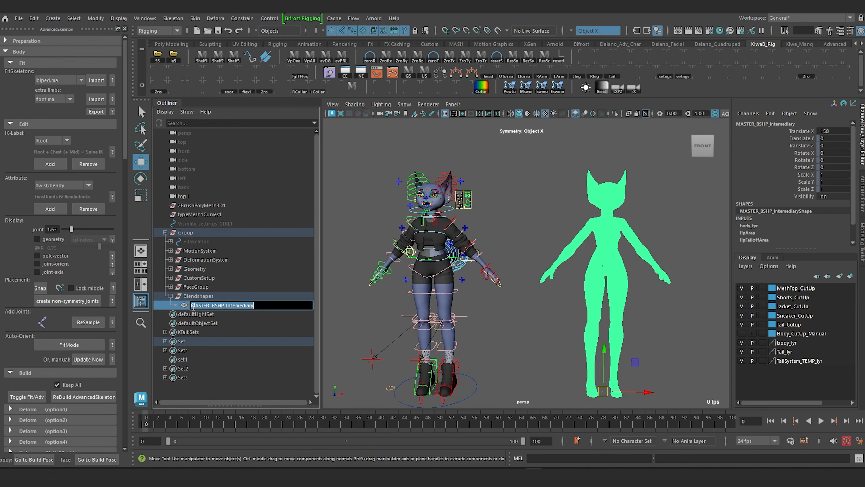
{"action": "left_click", "coordinate": [191, 305]}
{"action": "type", "text": "geo_"}
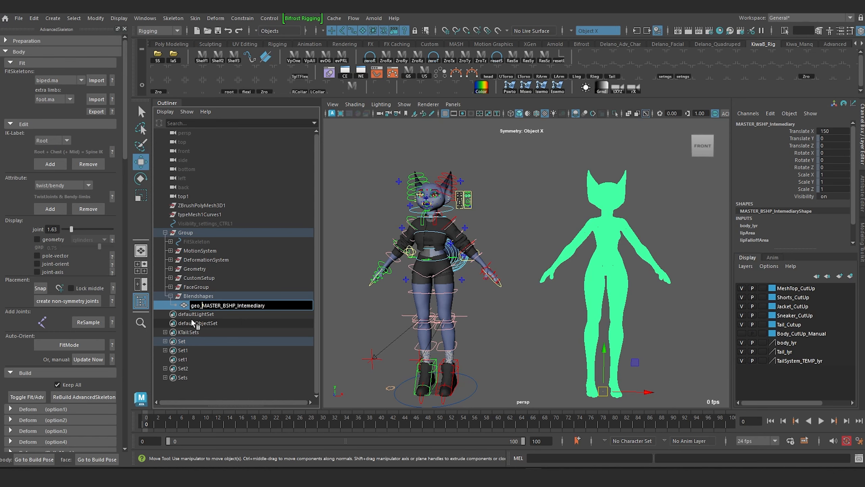
{"action": "key", "text": "Right"}
{"action": "key", "text": "Right"}
{"action": "key", "text": "Right"}
{"action": "key", "text": "Right"}
{"action": "key", "text": "Right"}
{"action": "key", "text": "Right"}
{"action": "key", "text": "Right"}
{"action": "key", "text": "Right"}
{"action": "key", "text": "Right"}
{"action": "key", "text": "Right"}
{"action": "key", "text": "Right"}
{"action": "key", "text": "shift+Right"}
{"action": "key", "text": "shift+Right"}
{"action": "key", "text": "shift+Right"}
{"action": "key", "text": "shift+Right"}
{"action": "key", "text": "shift+Right"}
{"action": "key", "text": "shift+Right"}
{"action": "key", "text": "shift+Right"}
{"action": "key", "text": "shift+Right"}
{"action": "key", "text": "shift+Right"}
{"action": "key", "text": "shift+Right"}
{"action": "key", "text": "shift+Right"}
{"action": "type", "text": "INT"}
{"action": "key", "text": "Return"}
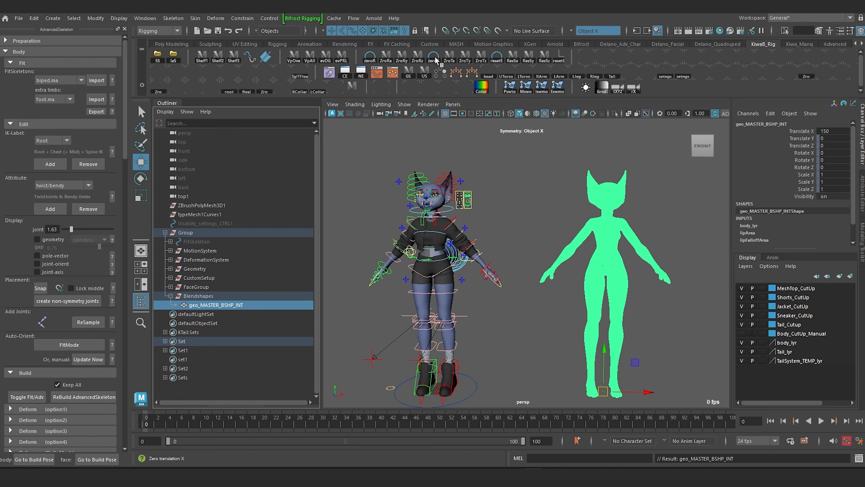
Step: Open the Shape Editor and widen its name column to fit the full node names
{"action": "left_click", "coordinate": [209, 45]}
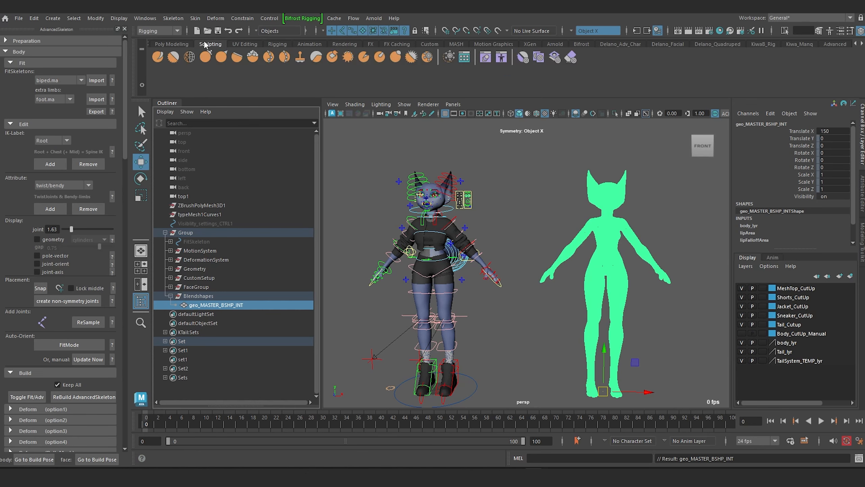
{"action": "left_click", "coordinate": [484, 57]}
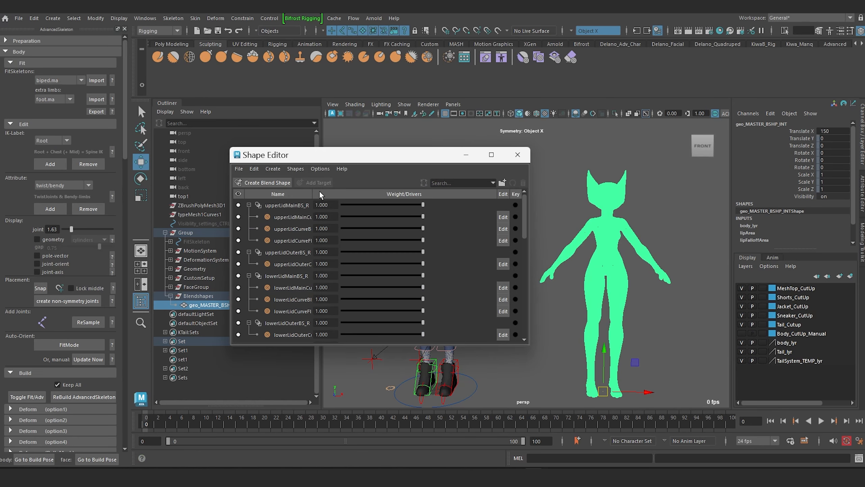
{"action": "double_click", "coordinate": [315, 193]}
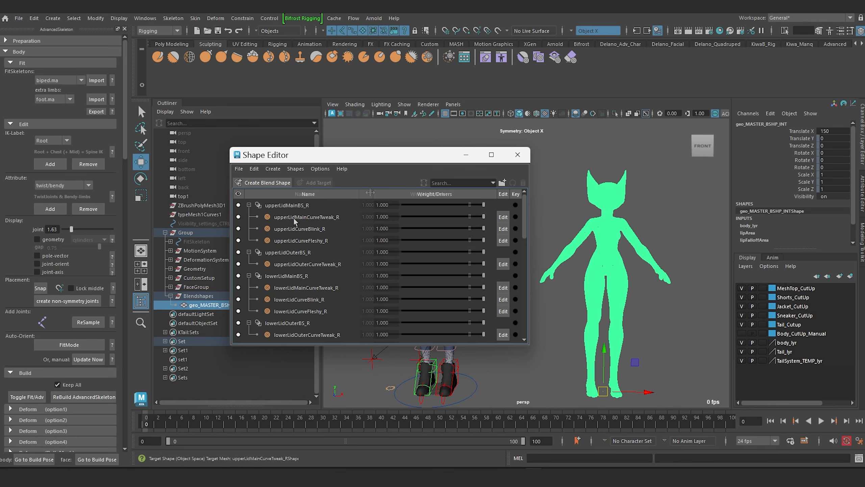
Step: Collapse all eyelid blend shape nodes in the Shape Editor down to the MASTER_BSHP_INT node
{"action": "left_click", "coordinate": [249, 205]}
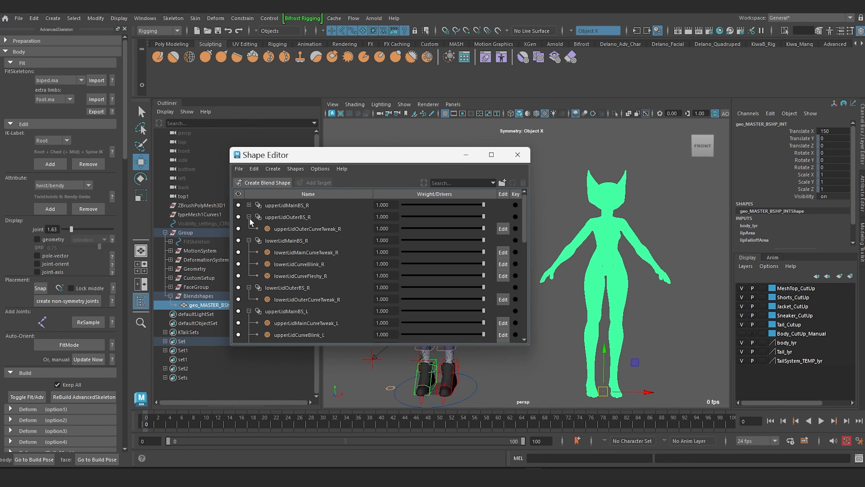
{"action": "left_click", "coordinate": [249, 217]}
{"action": "left_click", "coordinate": [248, 229]}
{"action": "left_click", "coordinate": [249, 240]}
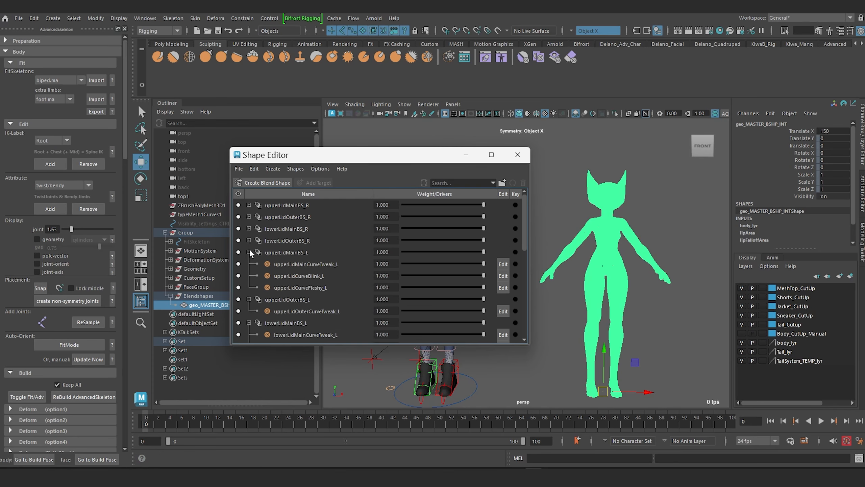
{"action": "left_click", "coordinate": [249, 252]}
{"action": "left_click", "coordinate": [249, 264]}
{"action": "left_click", "coordinate": [249, 275]}
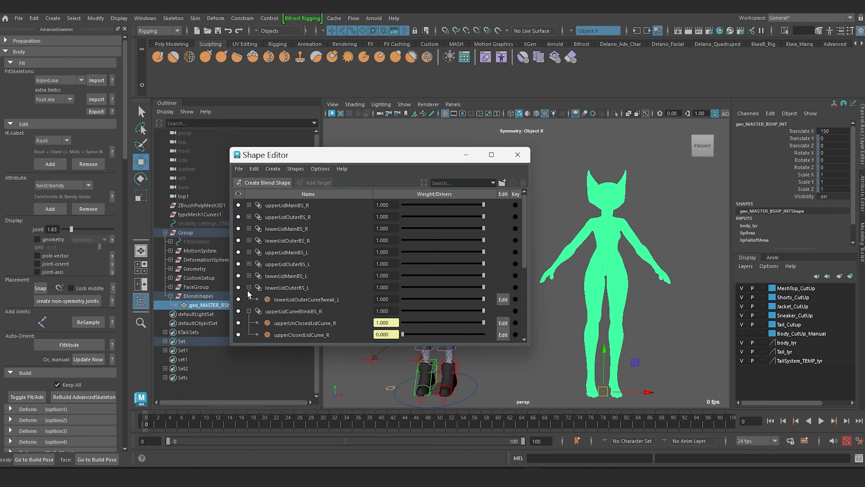
{"action": "left_click", "coordinate": [249, 288]}
{"action": "left_click", "coordinate": [249, 299]}
{"action": "left_click", "coordinate": [249, 311]}
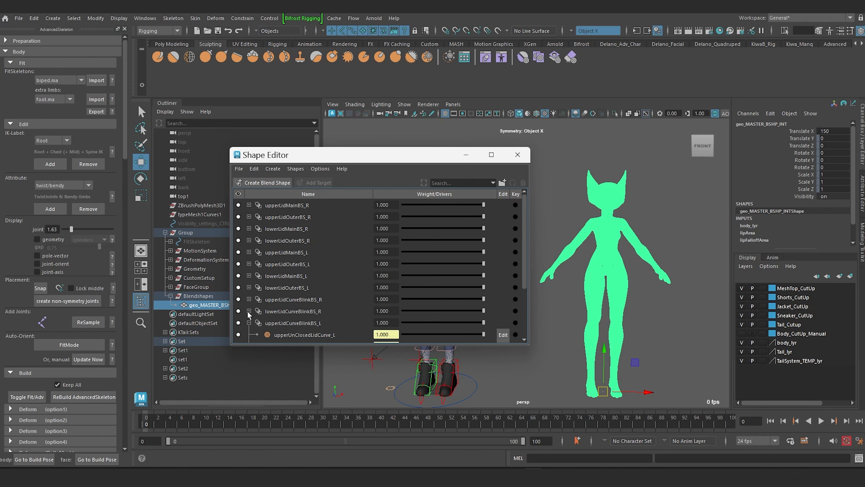
{"action": "left_click", "coordinate": [249, 322]}
{"action": "scroll", "coordinate": [255, 308], "scroll_direction": "down", "scroll_amount": 2}
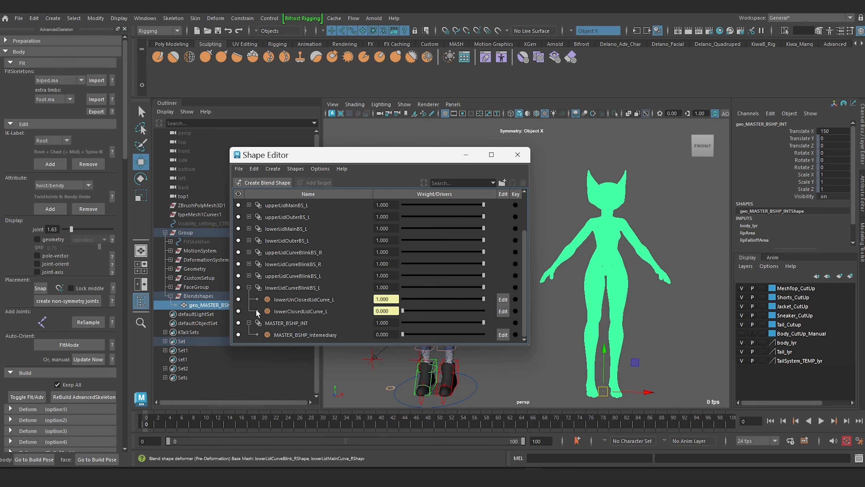
{"action": "left_click", "coordinate": [248, 287]}
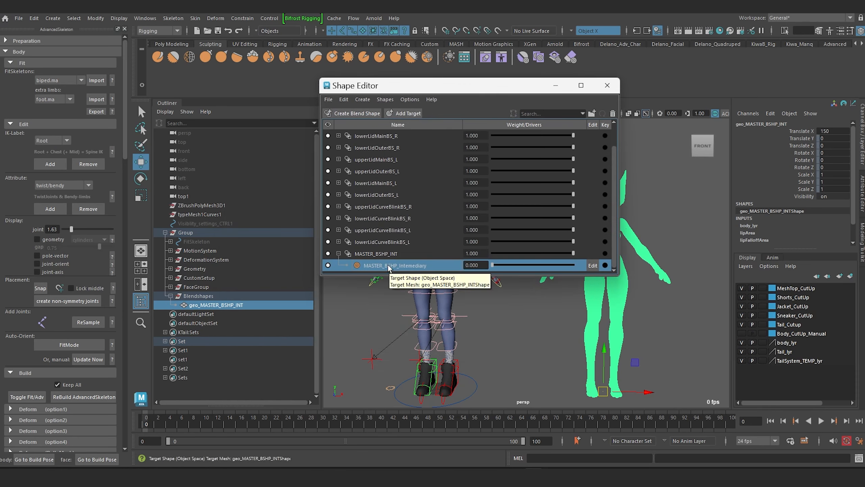
Step: Rename the MASTER_BSHP_INT blend shape node to BSHP_Intemediary
{"action": "left_click", "coordinate": [377, 255]}
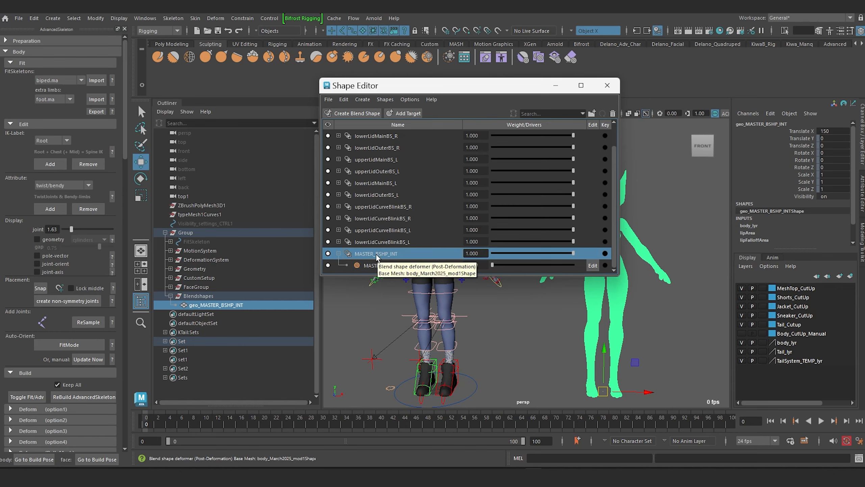
{"action": "double_click", "coordinate": [369, 254]}
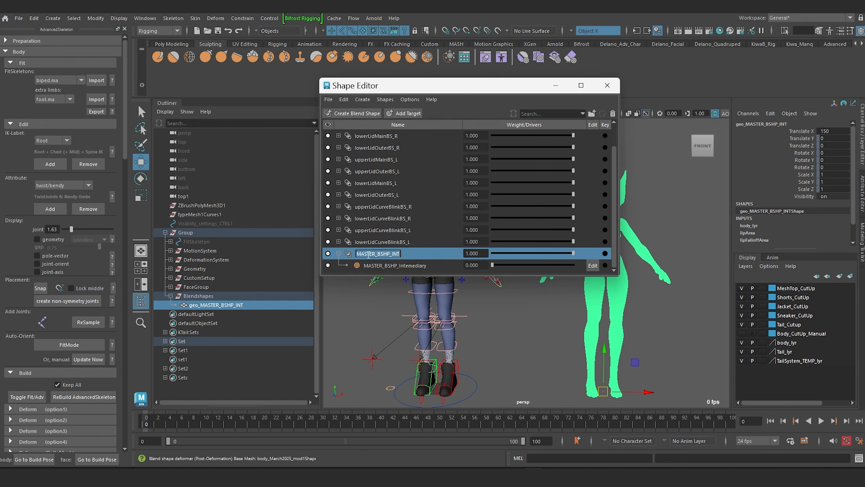
{"action": "type", "text": "BSHP_Intemediary"}
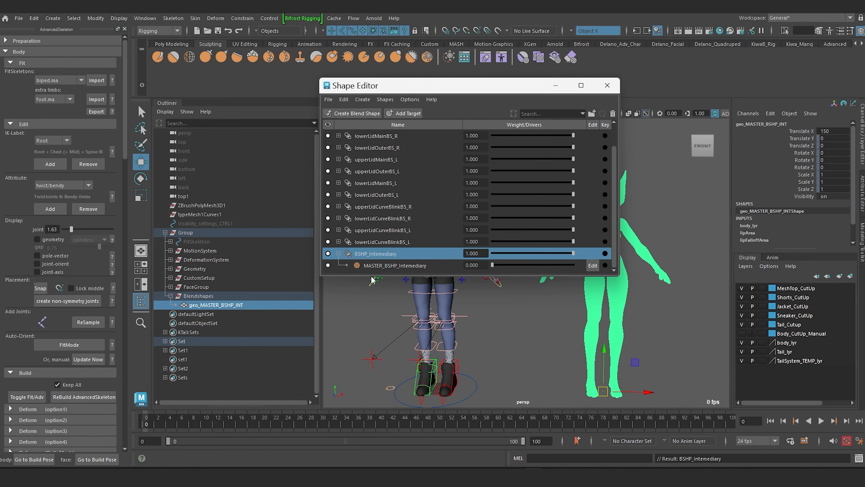
Step: Rename the target shape under BSHP_Intemediary to TRGT_Intemediary
{"action": "left_click", "coordinate": [380, 266]}
{"action": "double_click", "coordinate": [380, 266]}
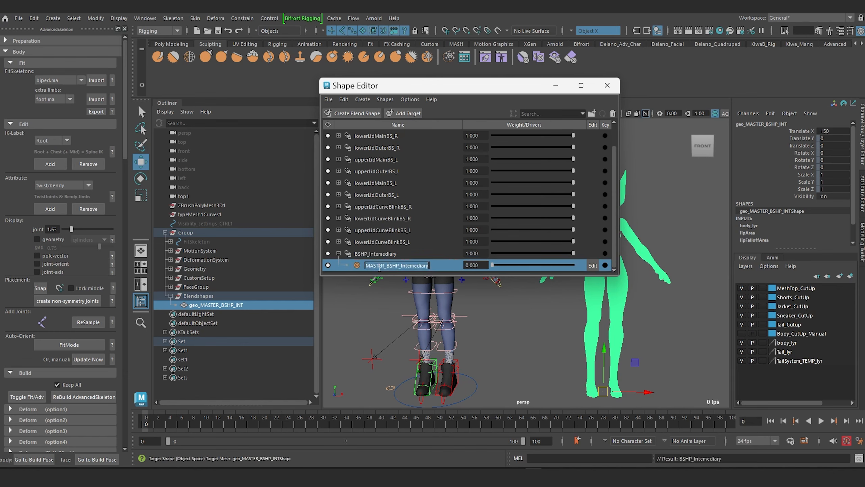
{"action": "type", "text": "T"}
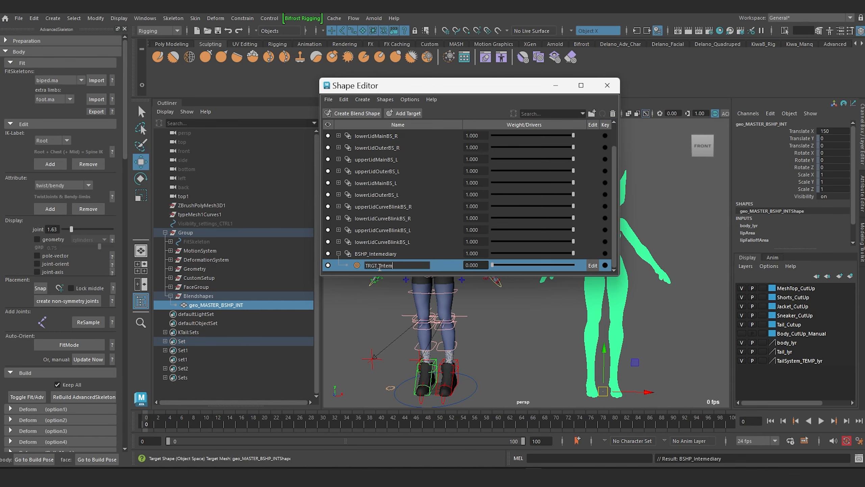
{"action": "key", "text": "Return"}
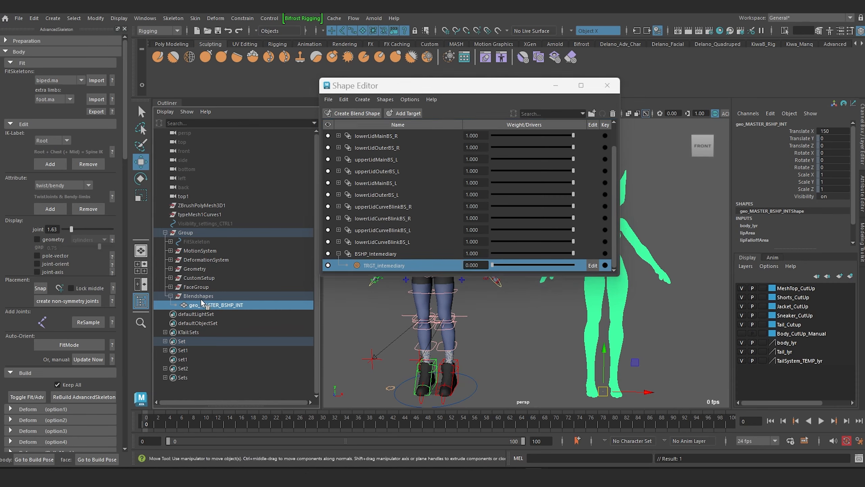
{"action": "left_click", "coordinate": [382, 254]}
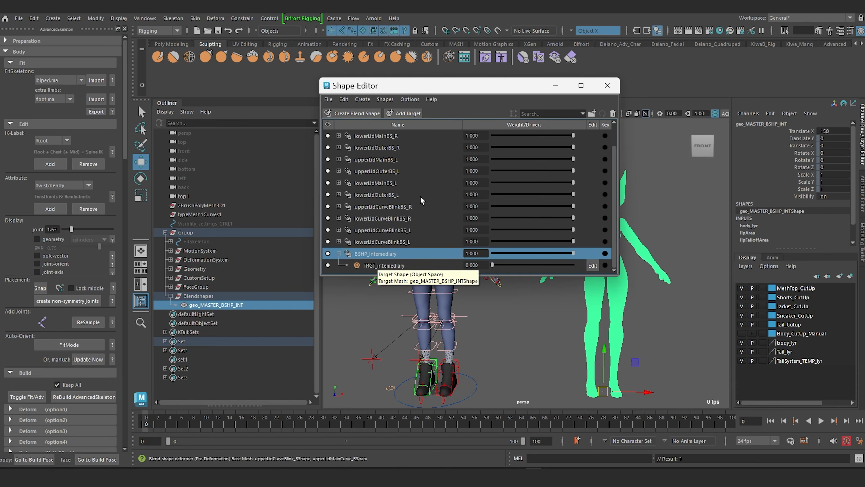
{"action": "scroll", "coordinate": [579, 226], "scroll_direction": "up", "scroll_amount": 2}
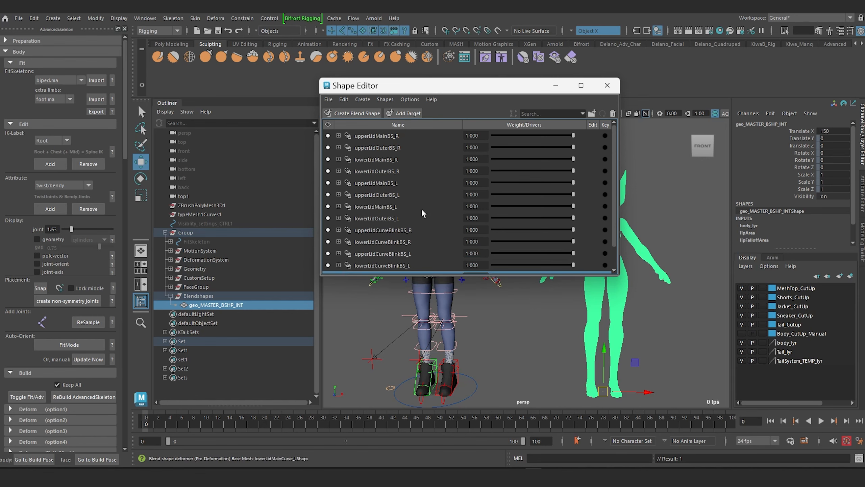
{"action": "scroll", "coordinate": [398, 225], "scroll_direction": "down", "scroll_amount": 2}
{"action": "left_click", "coordinate": [372, 242]}
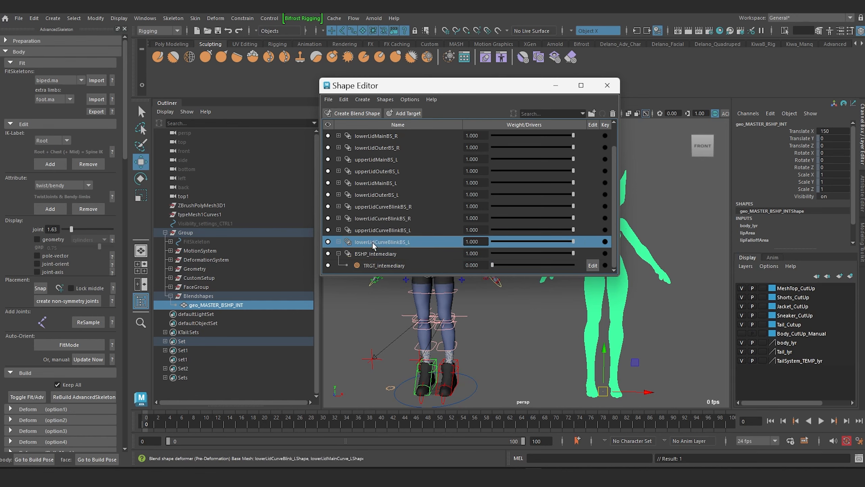
{"action": "scroll", "coordinate": [377, 213], "scroll_direction": "up", "scroll_amount": 2}
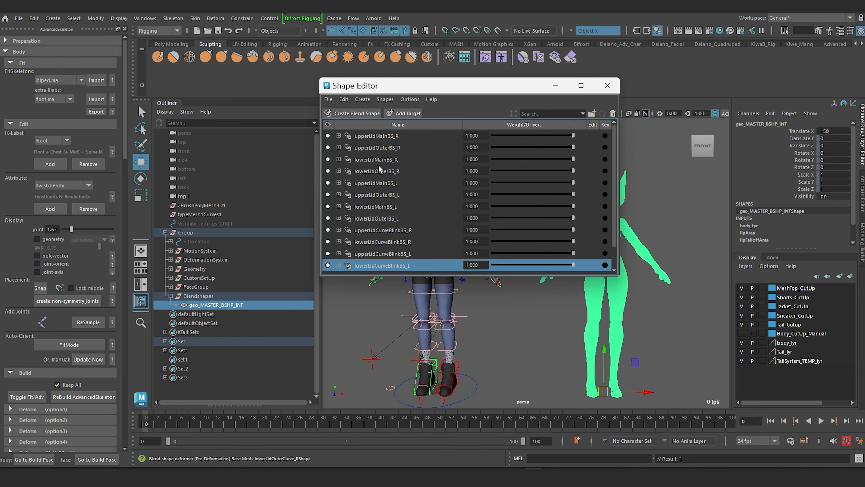
Step: Group all the eyelid blend shape nodes in the Shape Editor and collapse the group
{"action": "left_click", "coordinate": [379, 136], "text": "shift"}
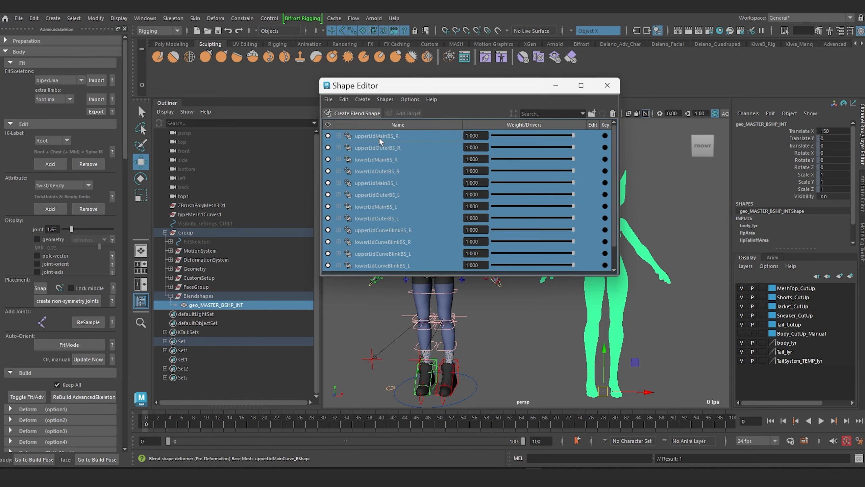
{"action": "right_click", "coordinate": [379, 138]}
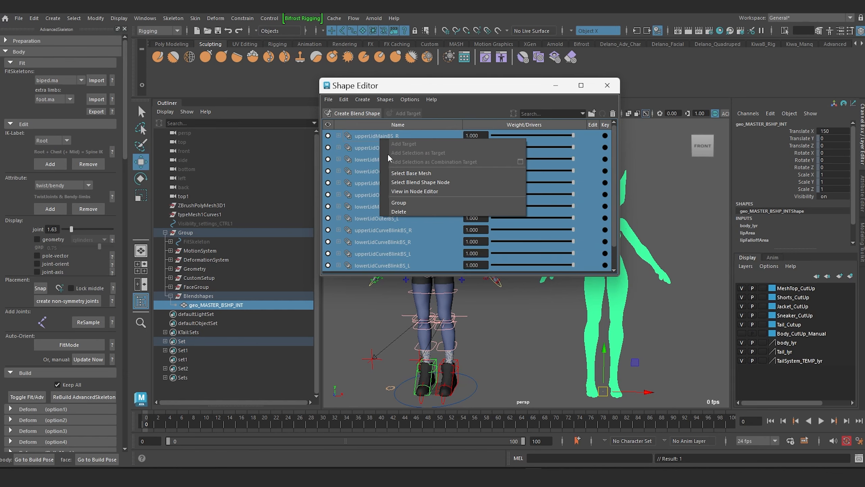
{"action": "left_click", "coordinate": [402, 202]}
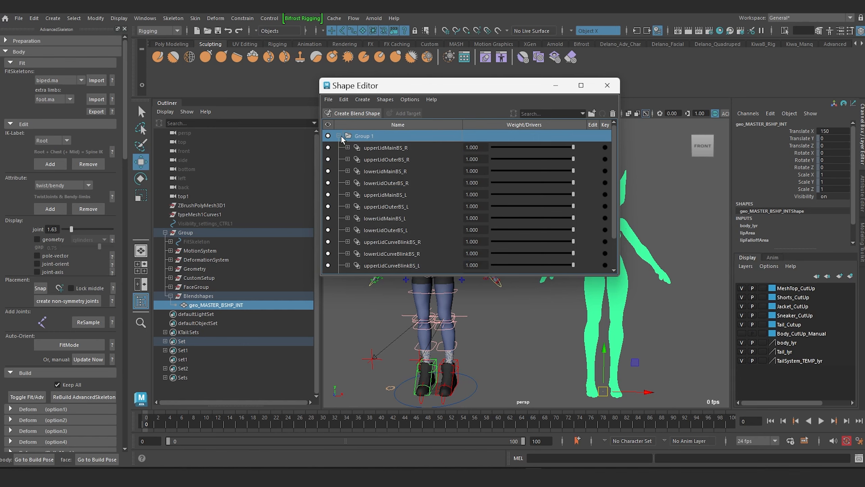
{"action": "left_click", "coordinate": [339, 136]}
Step: Rename the new blend shape group to Advanced Skeleton Created Blendshapes
{"action": "double_click", "coordinate": [363, 136]}
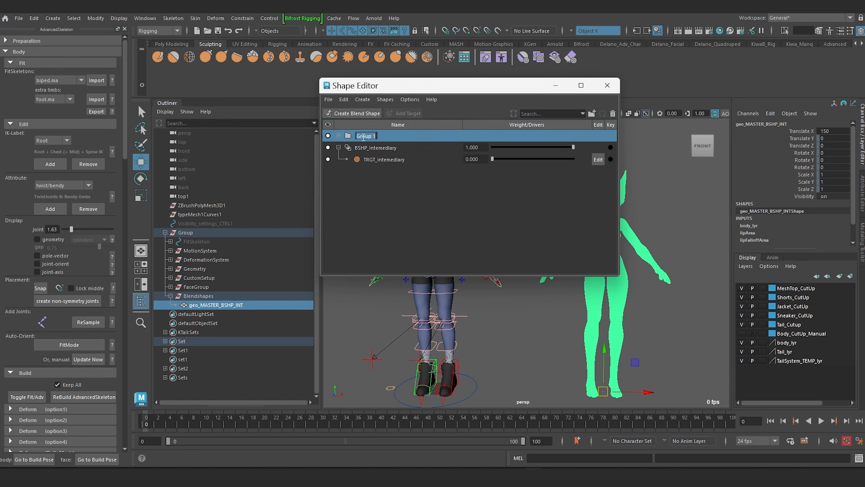
{"action": "type", "text": "A"}
{"action": "type", "text": "dvanced Skeleton Blendshapes"}
{"action": "key", "text": "Return"}
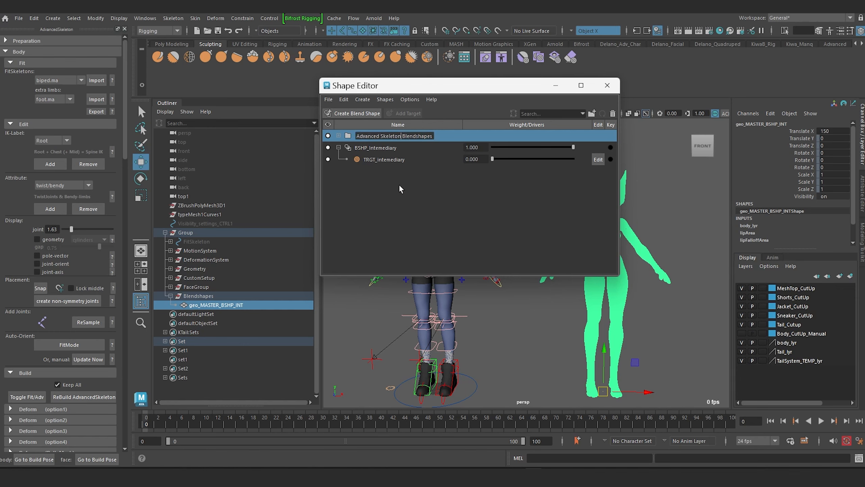
{"action": "type", "text": "Created"}
{"action": "key", "text": "Return"}
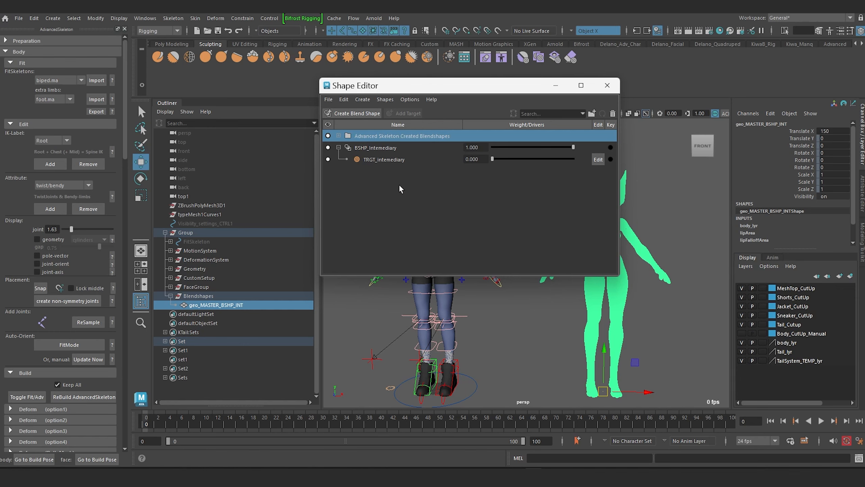
{"action": "left_click", "coordinate": [375, 147]}
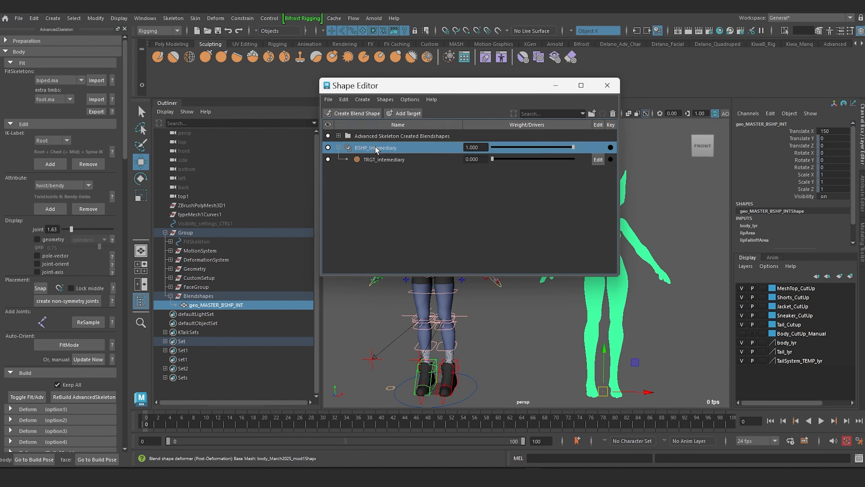
{"action": "left_click", "coordinate": [380, 135]}
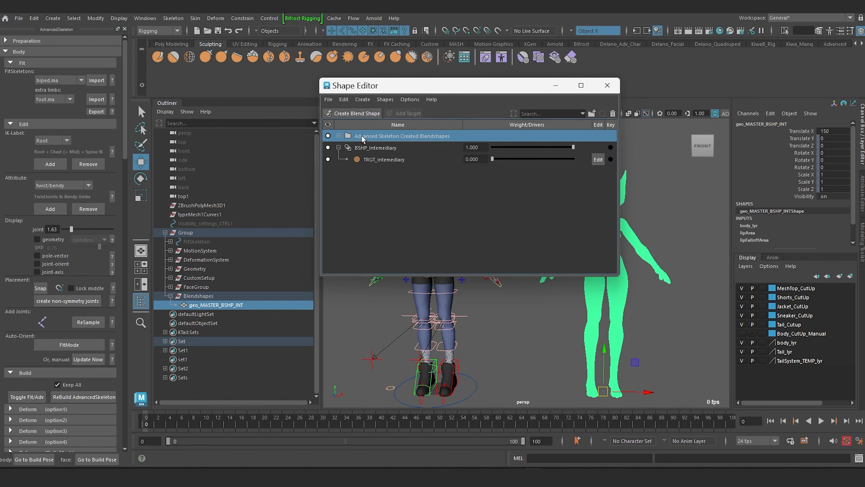
{"action": "left_click", "coordinate": [339, 135]}
{"action": "left_click", "coordinate": [339, 136]}
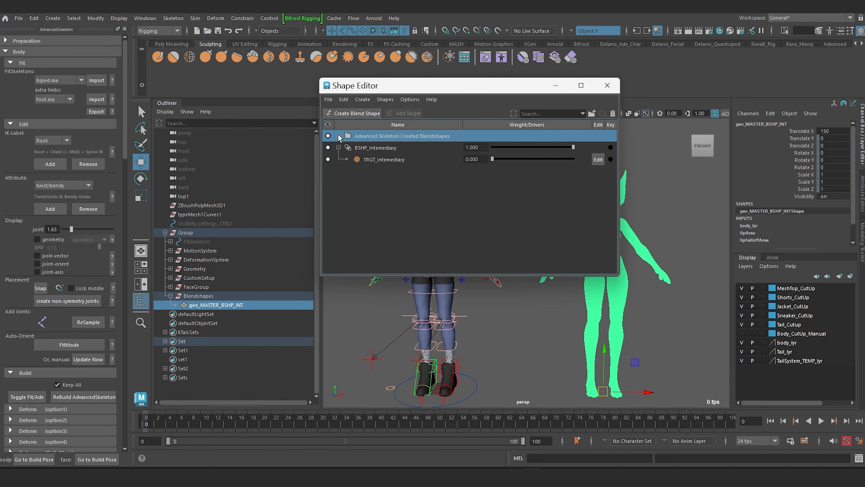
{"action": "left_click", "coordinate": [375, 149]}
{"action": "left_click", "coordinate": [378, 160]}
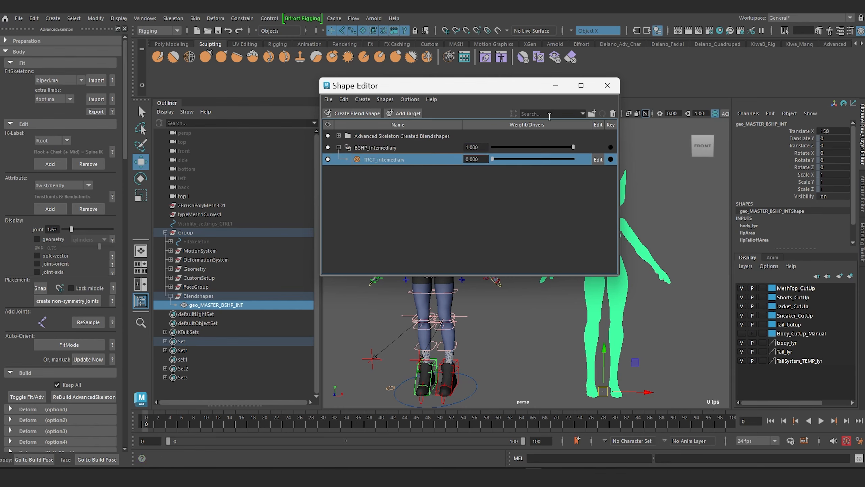
Step: Set the TRGT_Intemediary target weight of the body's BSHP_Intemediary blend shape to 1
{"action": "left_click_drag", "start_coordinate": [537, 89], "coordinate": [351, 129]}
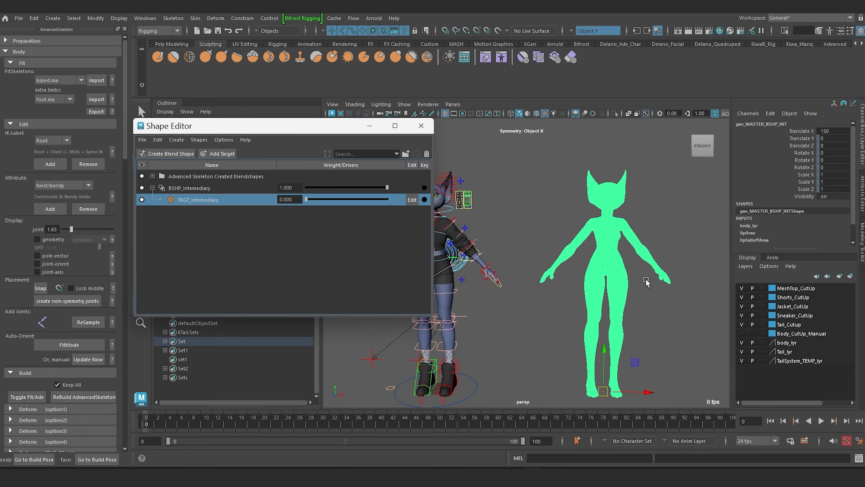
{"action": "left_click", "coordinate": [443, 291]}
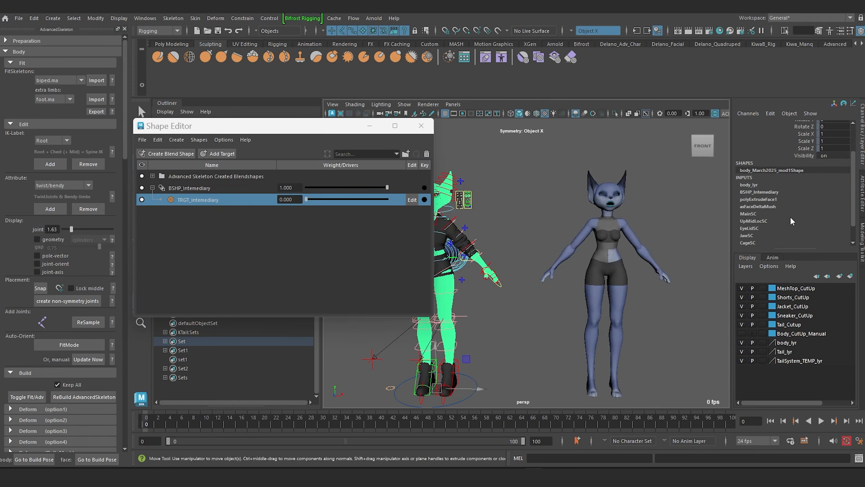
{"action": "left_click", "coordinate": [766, 193]}
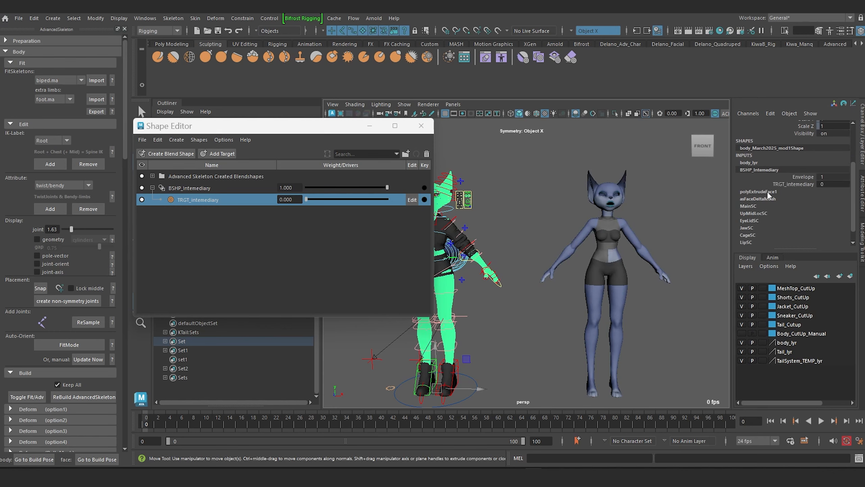
{"action": "left_click", "coordinate": [793, 185]}
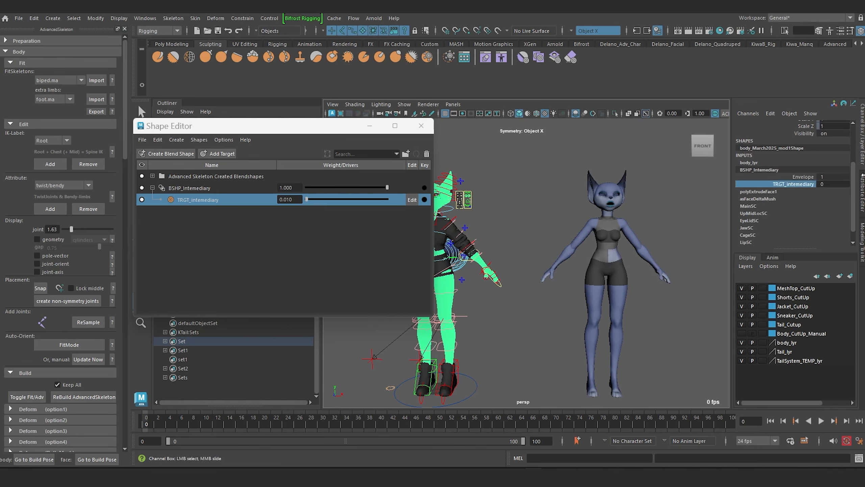
{"action": "middle_click_drag", "start_coordinate": [863, 174], "coordinate": [864, 175]}
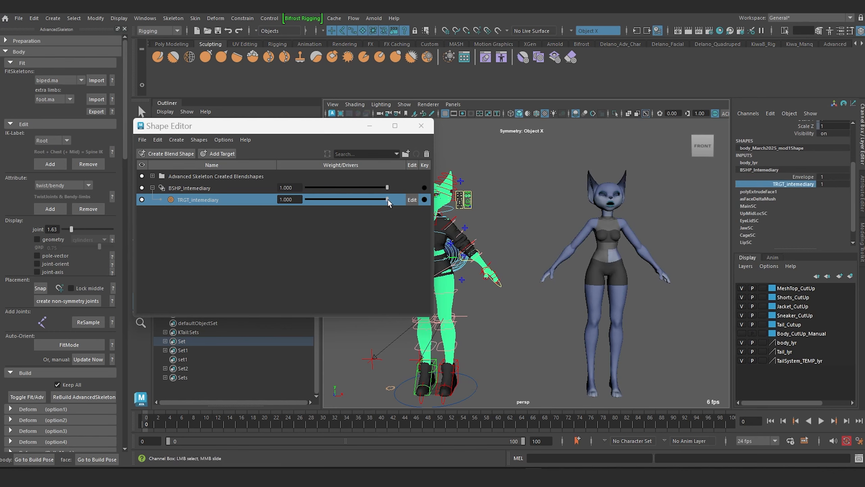
{"action": "left_click_drag", "start_coordinate": [388, 199], "coordinate": [500, 199]}
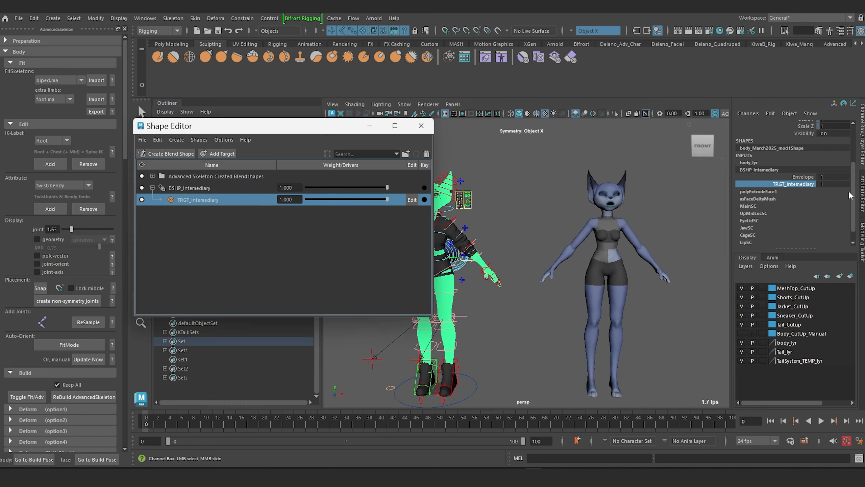
Step: Save the scene and test the blend shape link by pulling a patch of outer-thigh vertices on geo_MASTER_BSHP_INT outward with symmetry
{"action": "left_click_drag", "start_coordinate": [327, 128], "coordinate": [280, 140]}
{"action": "left_click", "coordinate": [542, 216]}
{"action": "middle_click_drag", "start_coordinate": [542, 222], "coordinate": [623, 188], "text": "alt"}
{"action": "right_click_drag", "start_coordinate": [623, 188], "coordinate": [618, 248], "text": "alt"}
{"action": "middle_click_drag", "start_coordinate": [618, 248], "coordinate": [585, 235], "text": "alt"}
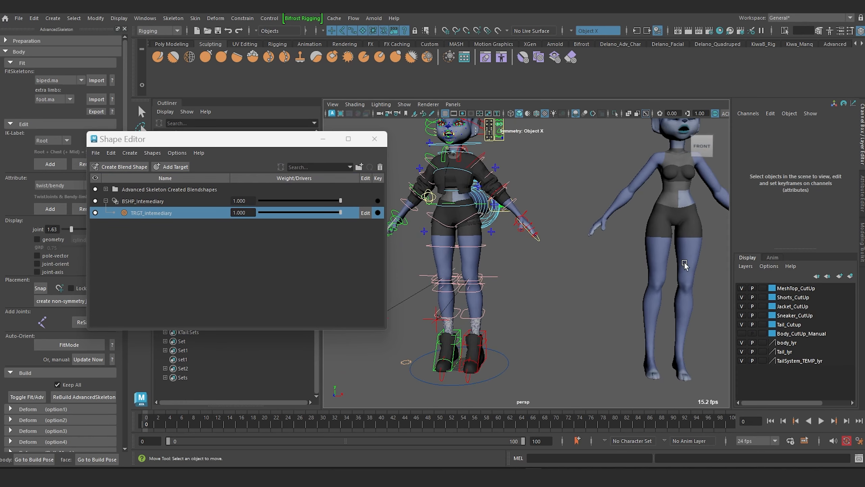
{"action": "left_click", "coordinate": [651, 240]}
{"action": "right_click", "coordinate": [643, 244]}
{"action": "right_click_drag", "start_coordinate": [643, 243], "coordinate": [619, 208]}
{"action": "left_click_drag", "start_coordinate": [636, 245], "coordinate": [649, 258]}
{"action": "key", "text": "ctrl+s"}
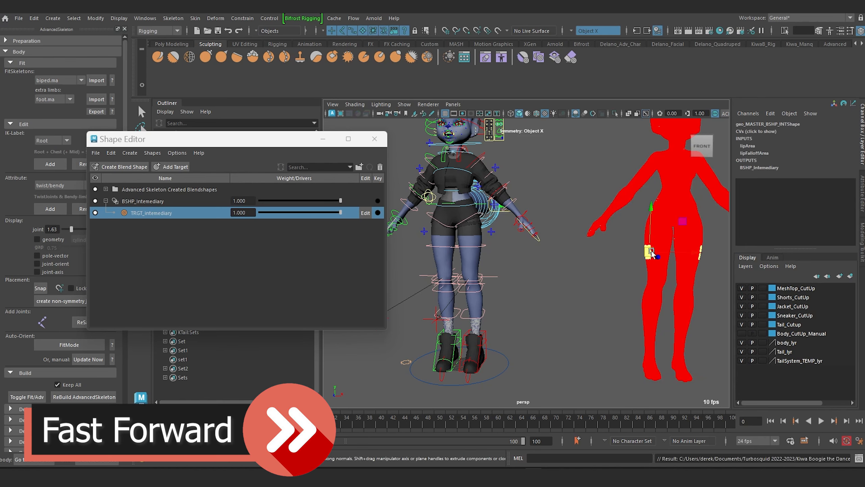
{"action": "left_click_drag", "start_coordinate": [665, 259], "coordinate": [634, 258]}
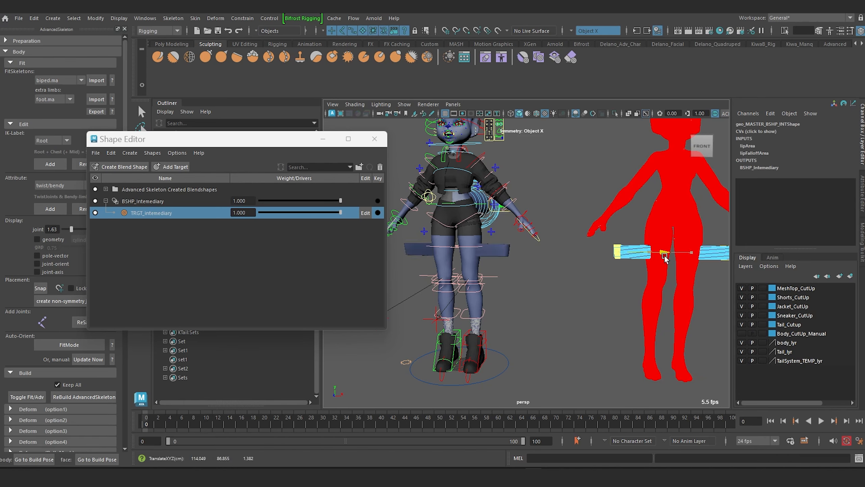
{"action": "left_click_drag", "start_coordinate": [421, 252], "coordinate": [600, 274], "text": "alt"}
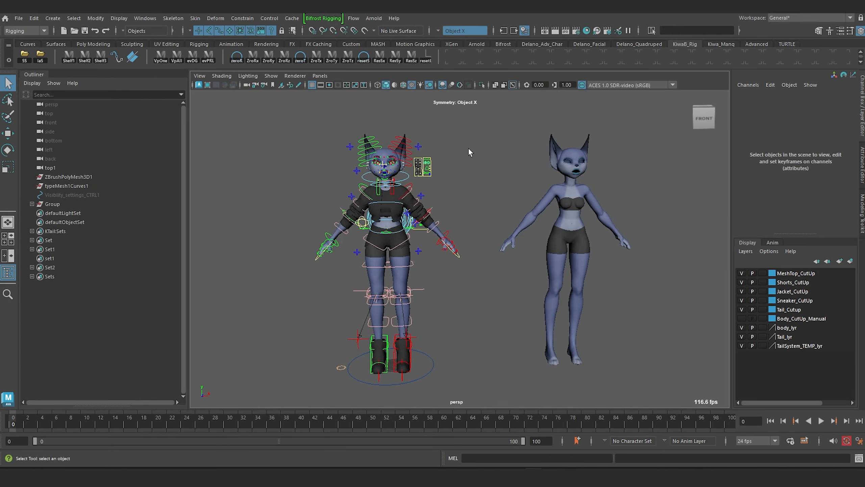
Step: Open the full list of input operations for the body mesh and move the BSHP_Intemediary blend shape below the LipSC skin cluster
{"action": "left_click", "coordinate": [505, 30]}
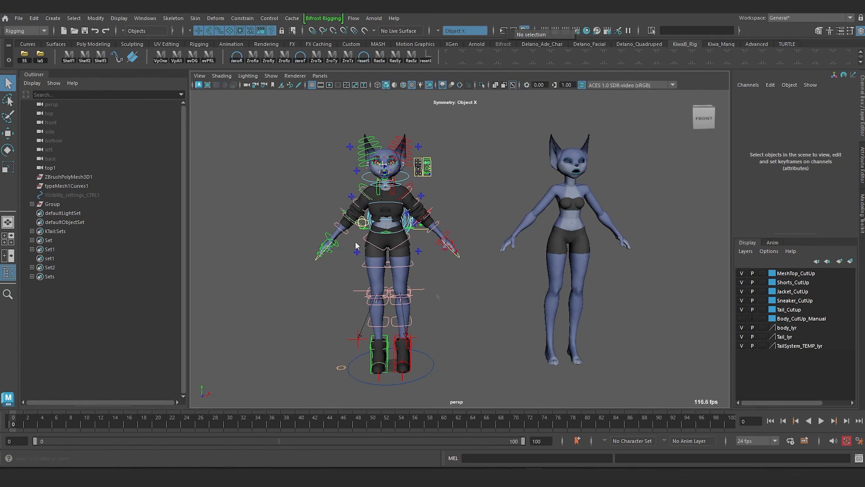
{"action": "left_click", "coordinate": [404, 276]}
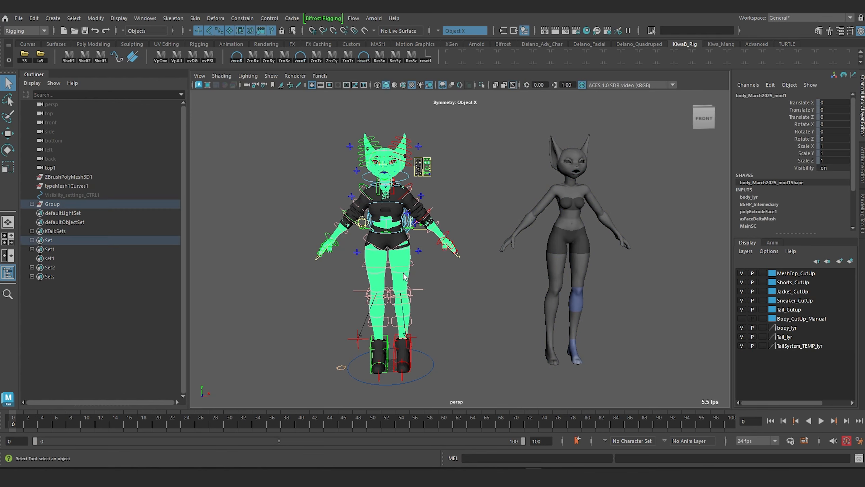
{"action": "left_click", "coordinate": [504, 30]}
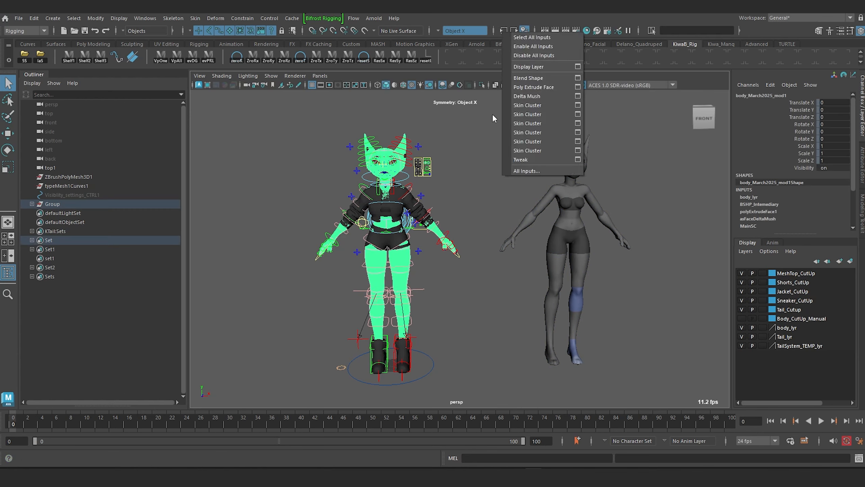
{"action": "left_click", "coordinate": [525, 170]}
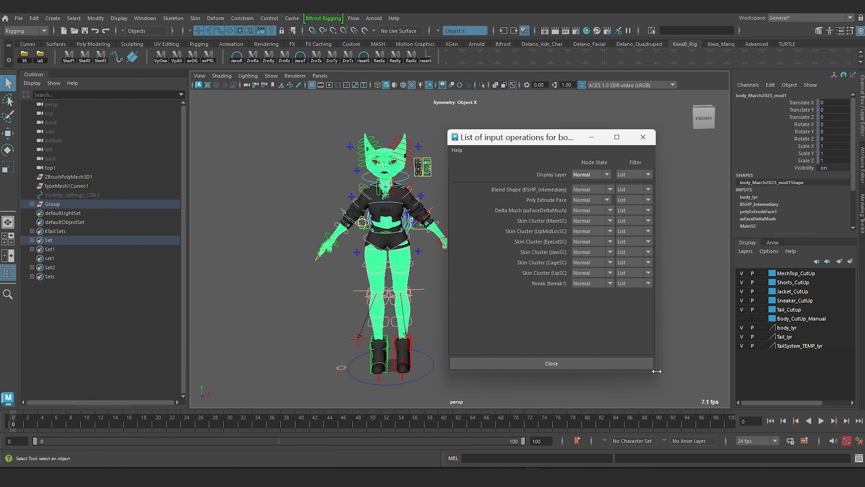
{"action": "left_click_drag", "start_coordinate": [656, 375], "coordinate": [680, 379]}
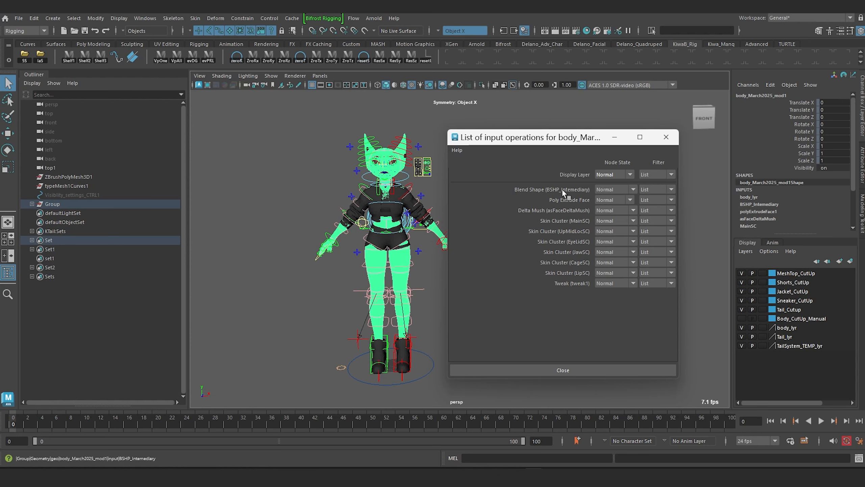
{"action": "middle_click_drag", "start_coordinate": [562, 188], "coordinate": [567, 274]}
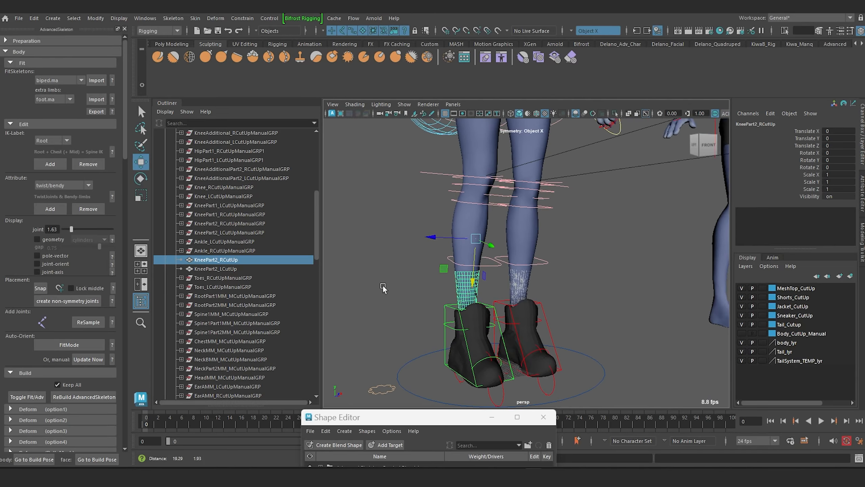
Step: Select both lower-leg cut-up meshes, KneePart2_RCutUp and KneePart2_LCutUp
{"action": "scroll", "coordinate": [383, 288], "scroll_direction": "up", "scroll_amount": 3}
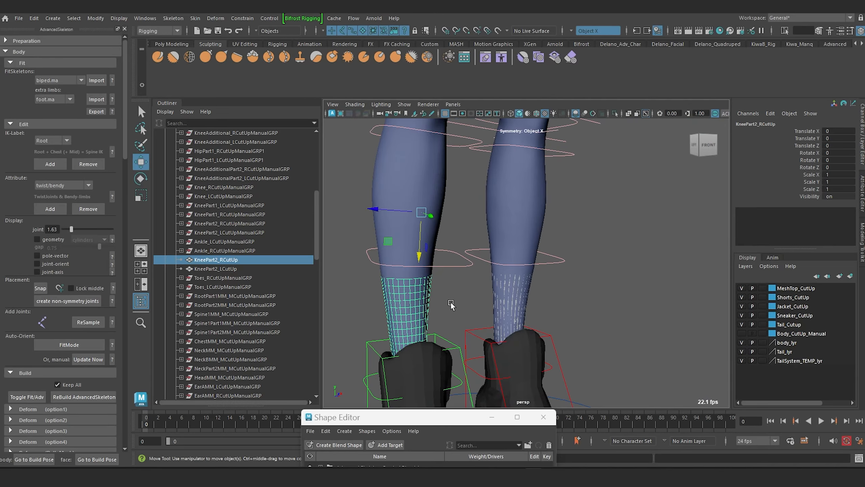
{"action": "left_click", "coordinate": [360, 297]}
{"action": "left_click", "coordinate": [216, 259]}
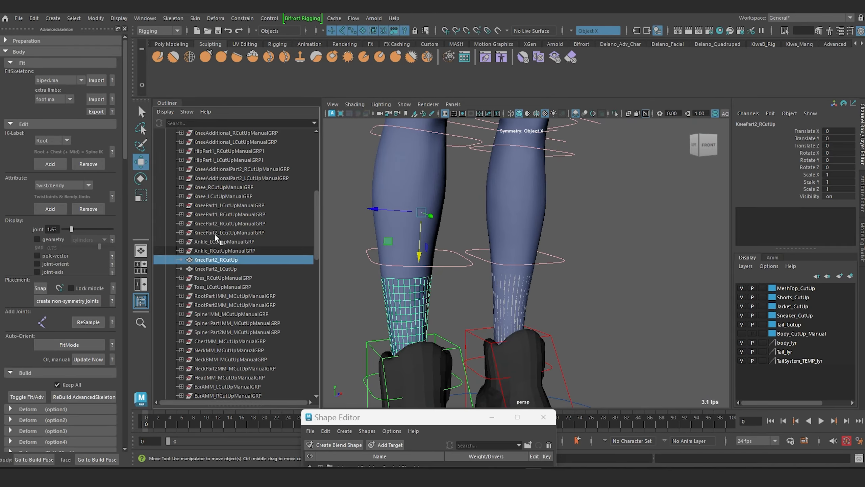
{"action": "left_click", "coordinate": [227, 268]}
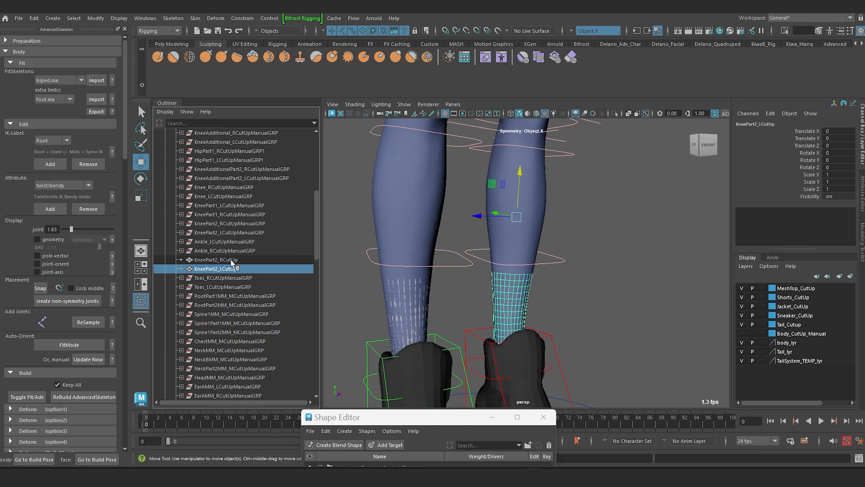
{"action": "left_click", "coordinate": [231, 260], "text": "ctrl"}
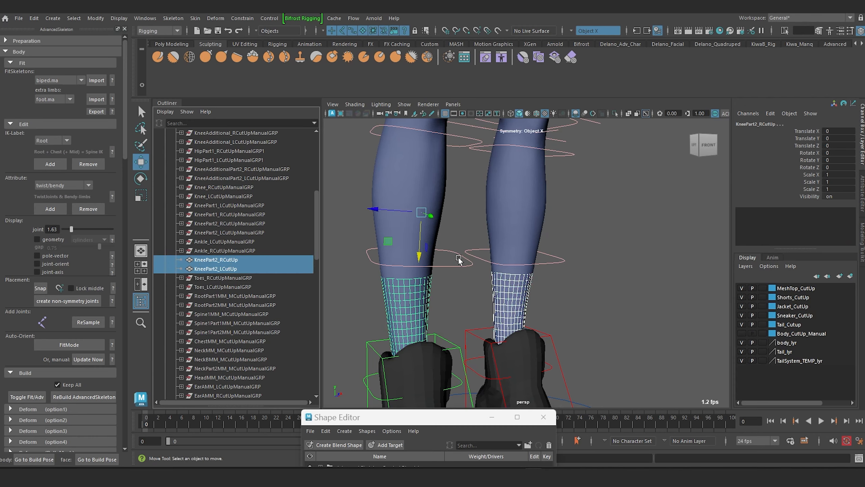